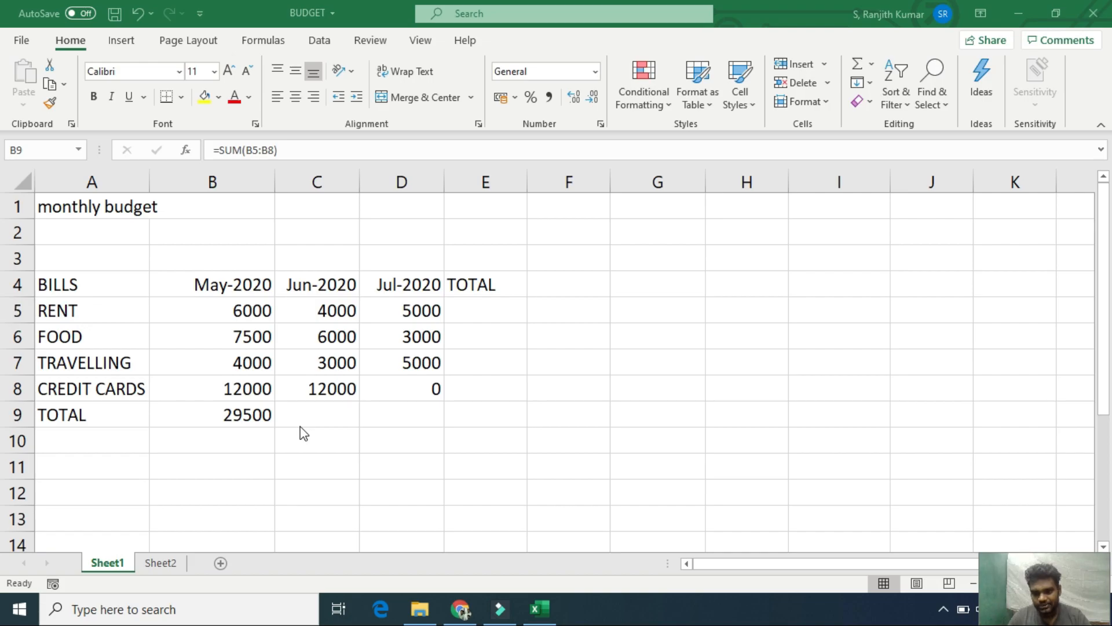
Copy the May total formula from B9 into the June and July total cells C9:D9
{"action": "left_click", "coordinate": [223, 414]}
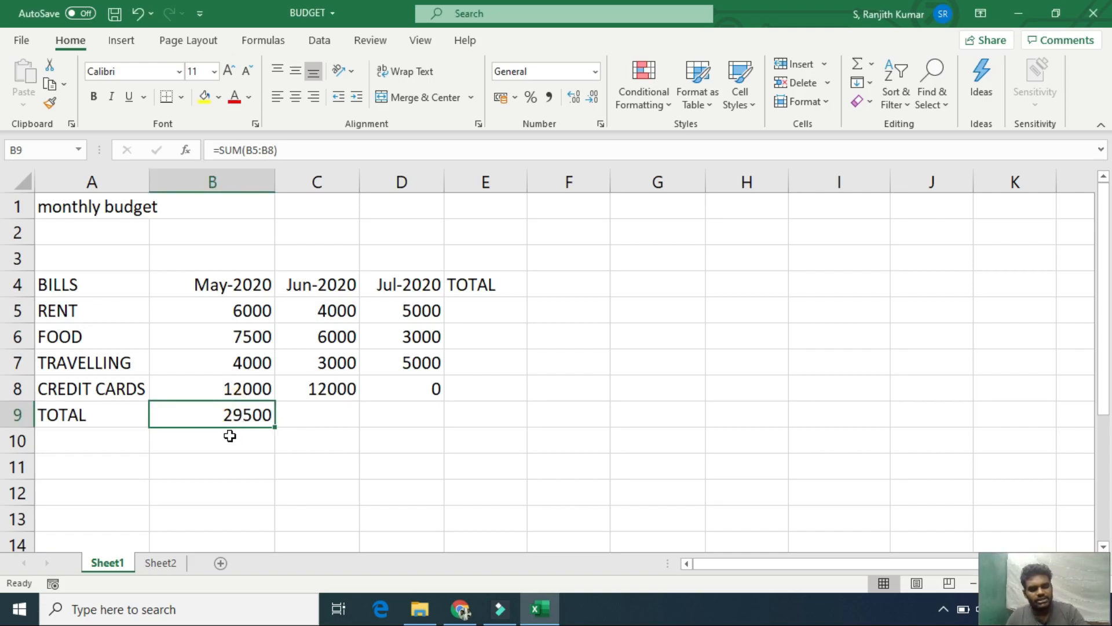
{"action": "left_click_drag", "start_coordinate": [139, 396], "coordinate": [287, 434]}
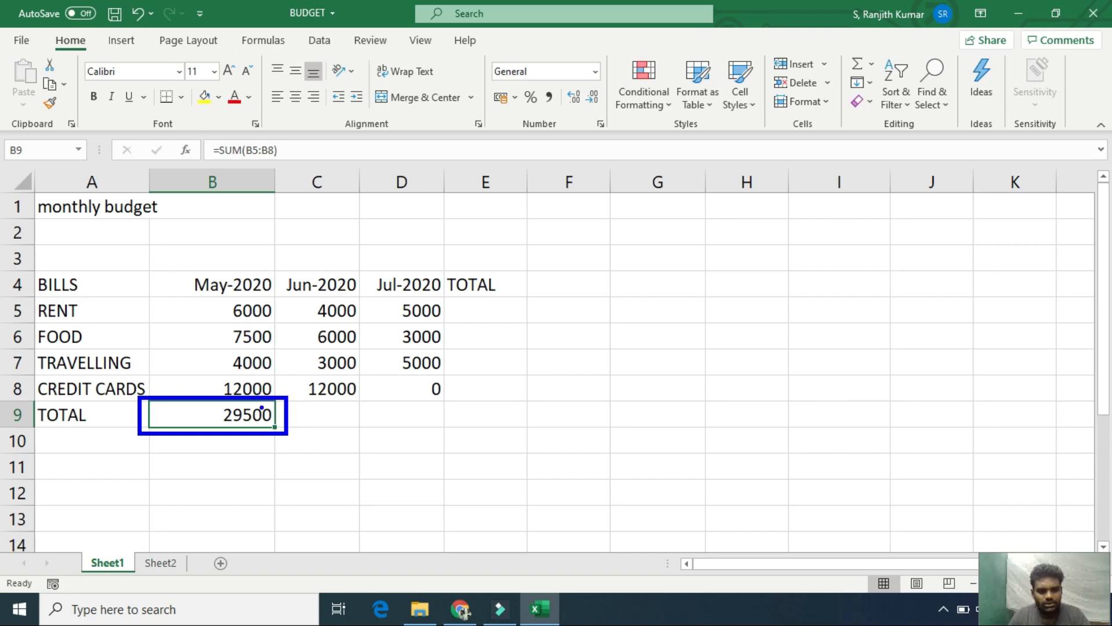
{"action": "left_click_drag", "start_coordinate": [208, 149], "coordinate": [302, 172]}
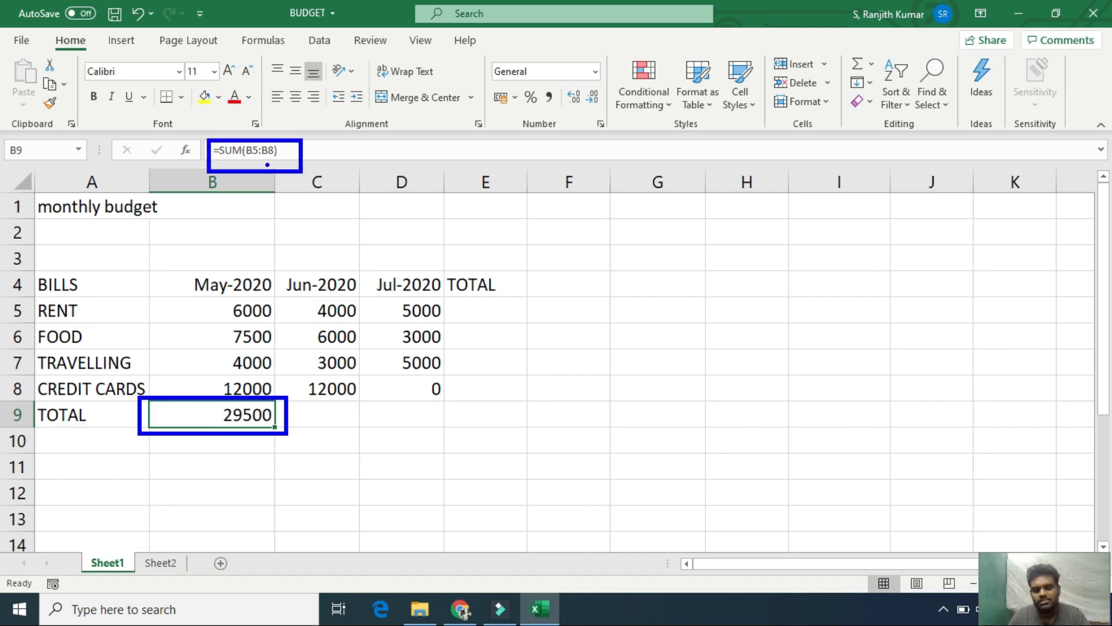
{"action": "key", "text": "Escape"}
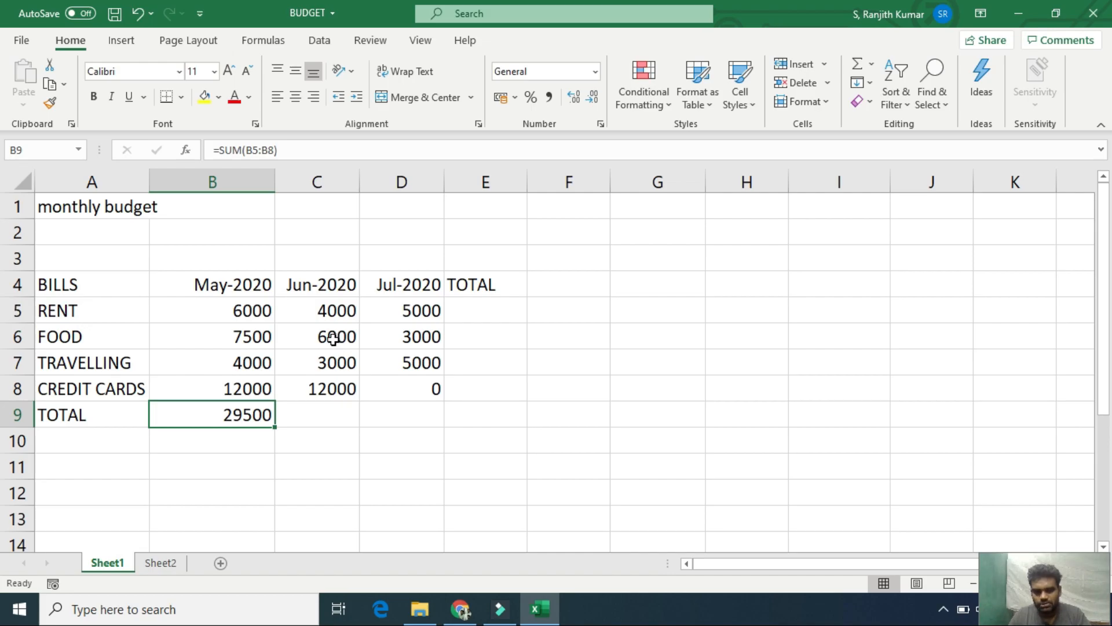
{"action": "key", "text": "ctrl+c"}
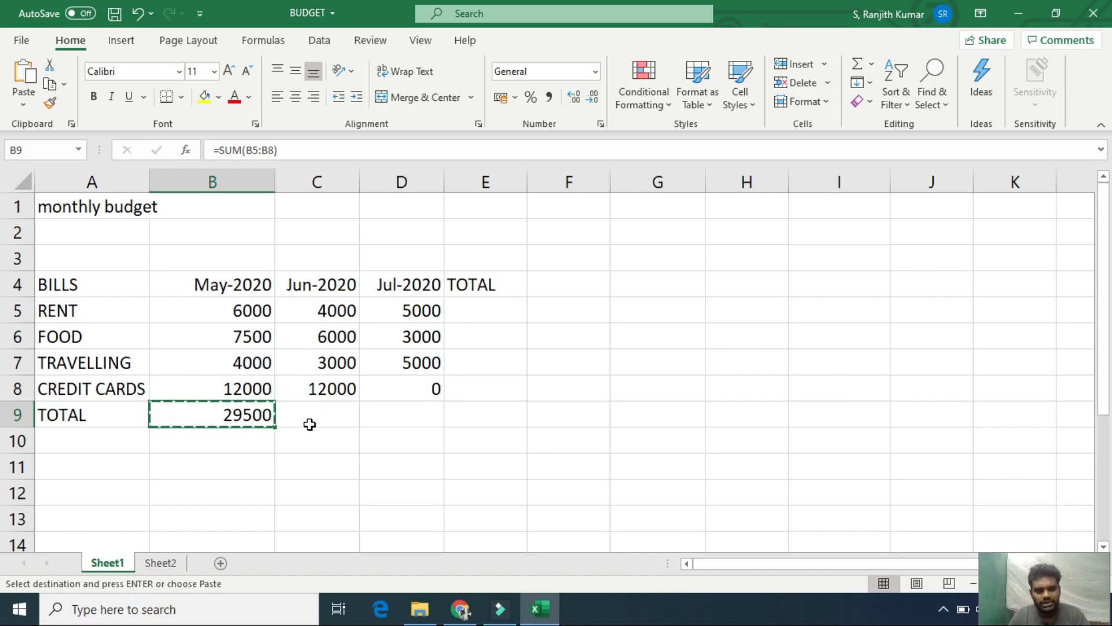
{"action": "left_click_drag", "start_coordinate": [310, 419], "coordinate": [377, 415]}
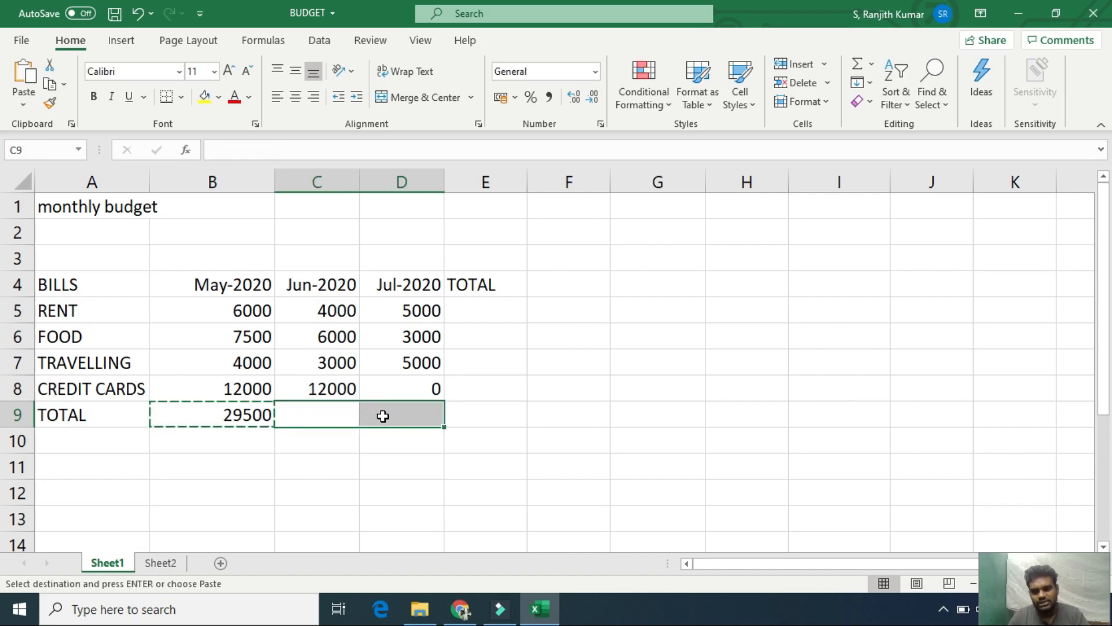
{"action": "key", "text": "ctrl+v"}
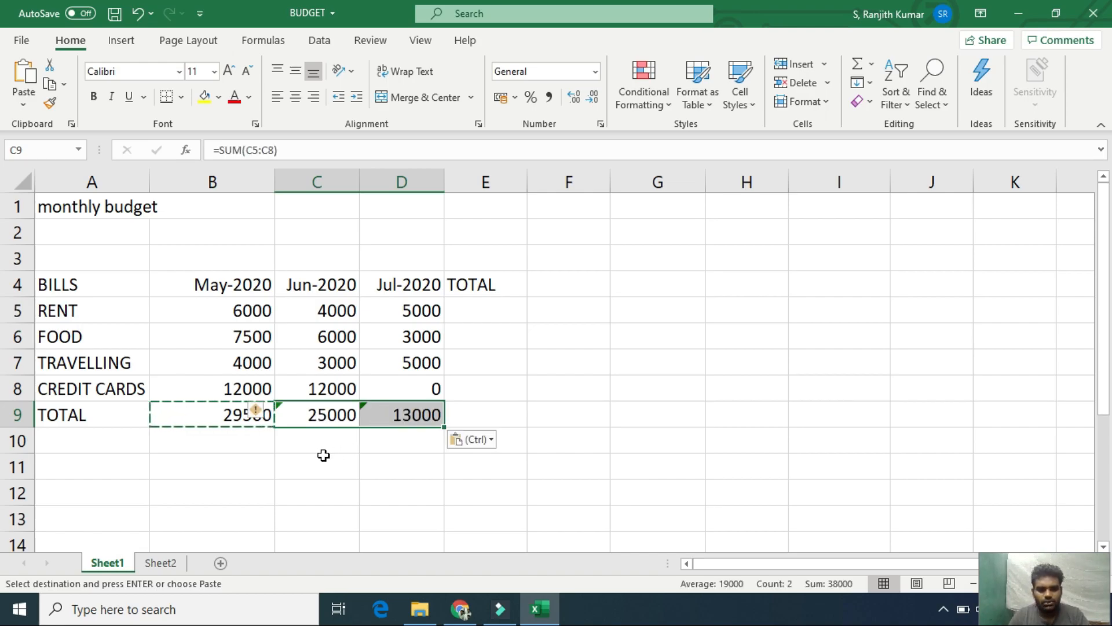
Ignore the formula error flagged on the totals in C9:D9 and check the formula in each cell
{"action": "left_click_drag", "start_coordinate": [313, 417], "coordinate": [379, 417]}
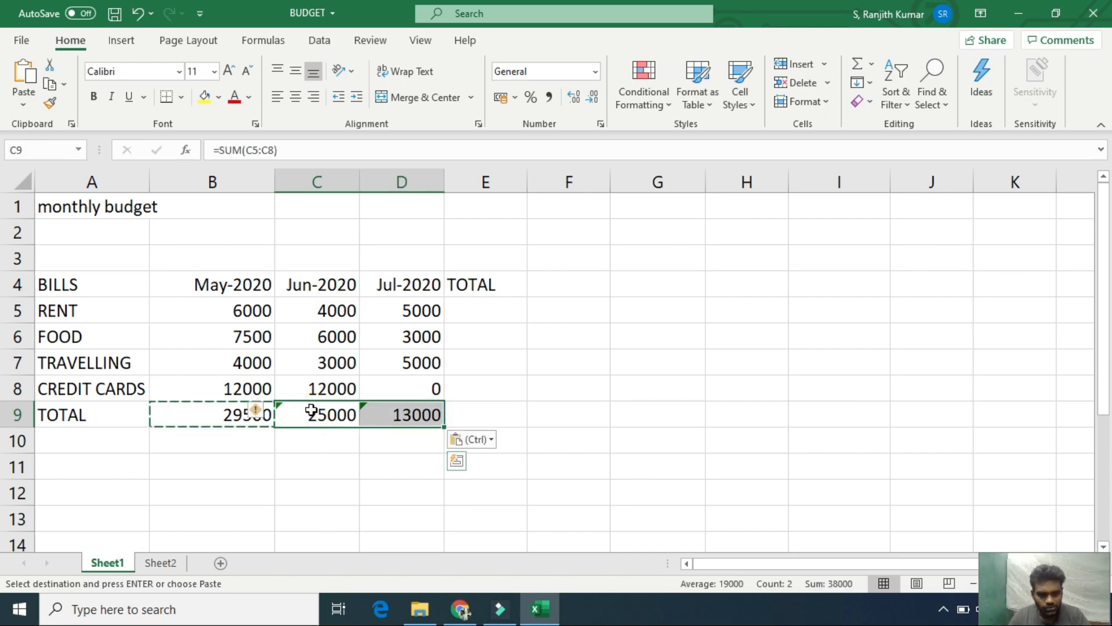
{"action": "left_click", "coordinate": [269, 412]}
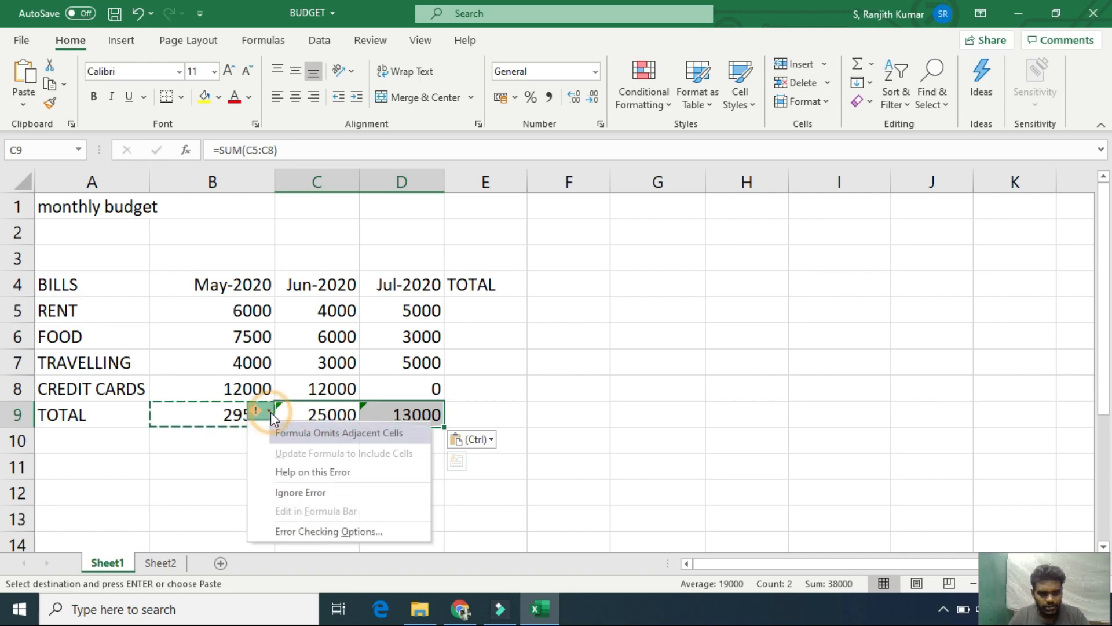
{"action": "left_click", "coordinate": [297, 492]}
{"action": "left_click", "coordinate": [363, 461]}
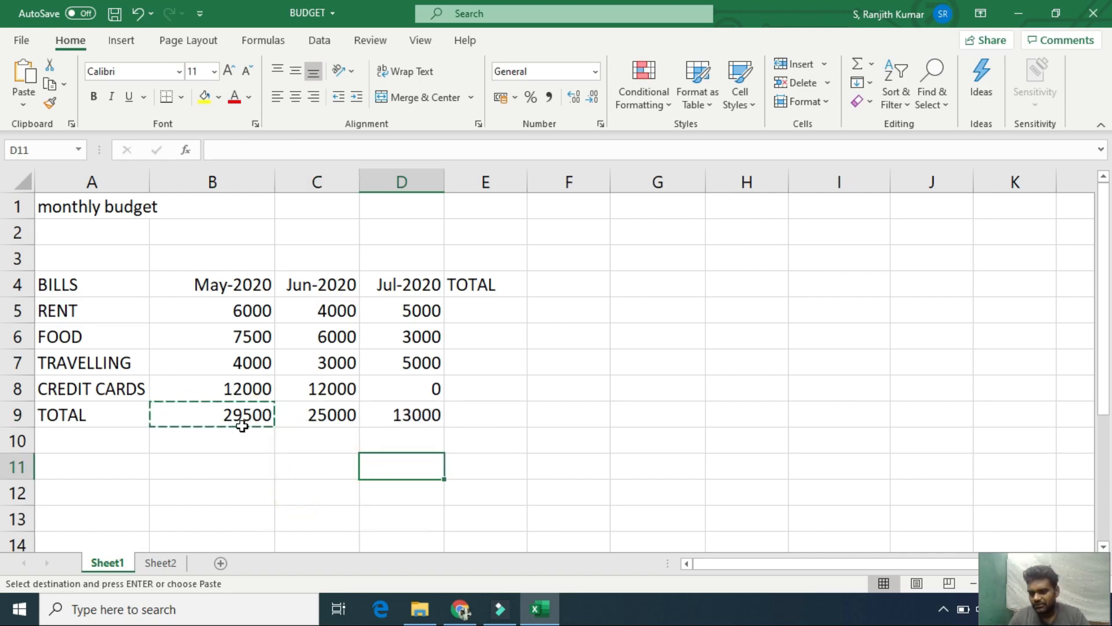
{"action": "left_click", "coordinate": [336, 420]}
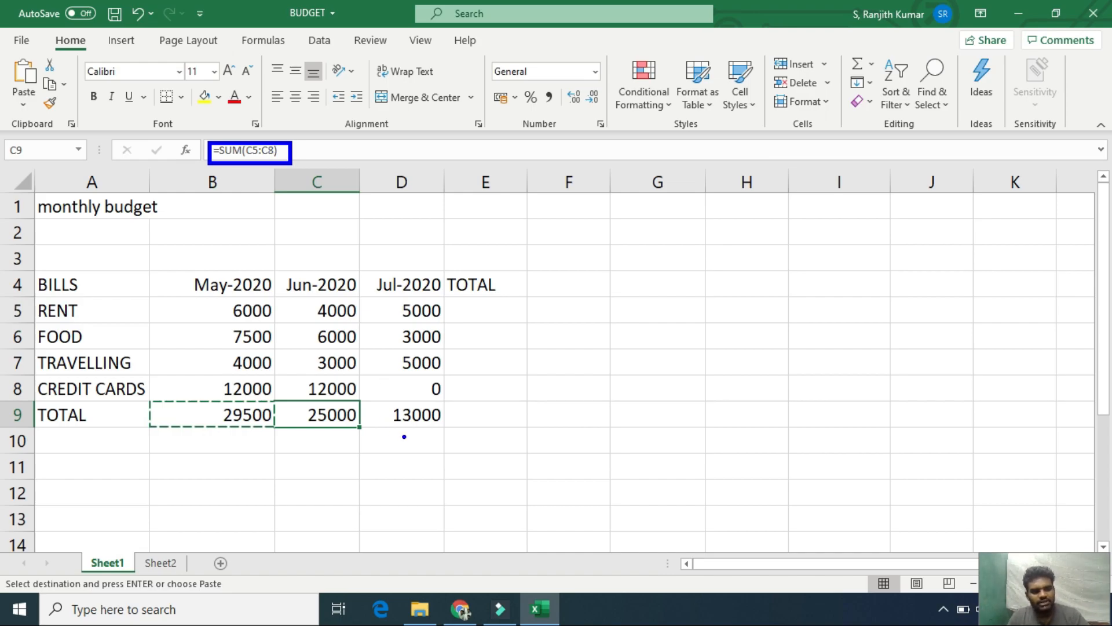
{"action": "left_click", "coordinate": [414, 414]}
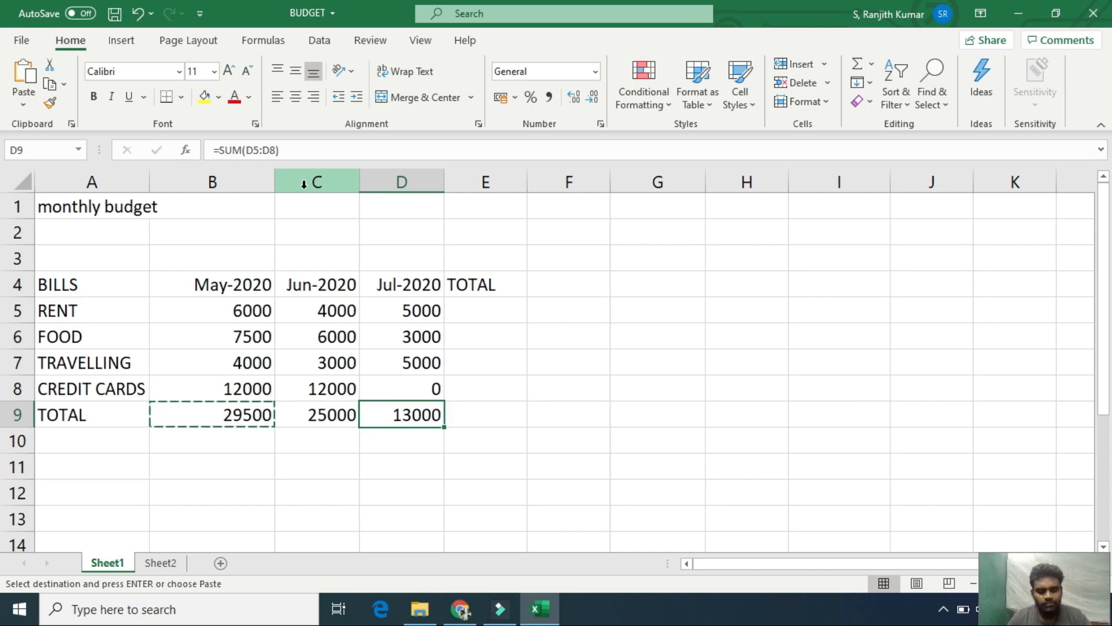
Total the RENT row in E5 with an automatic sum of B5:D5
{"action": "left_click", "coordinate": [471, 315]}
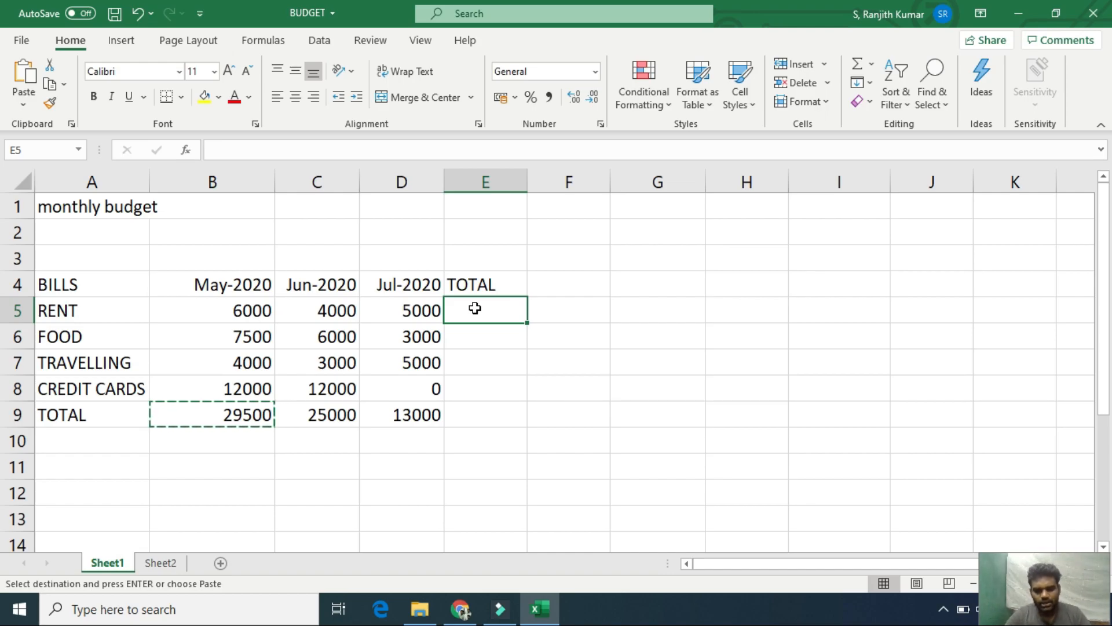
{"action": "key", "text": "alt+equal"}
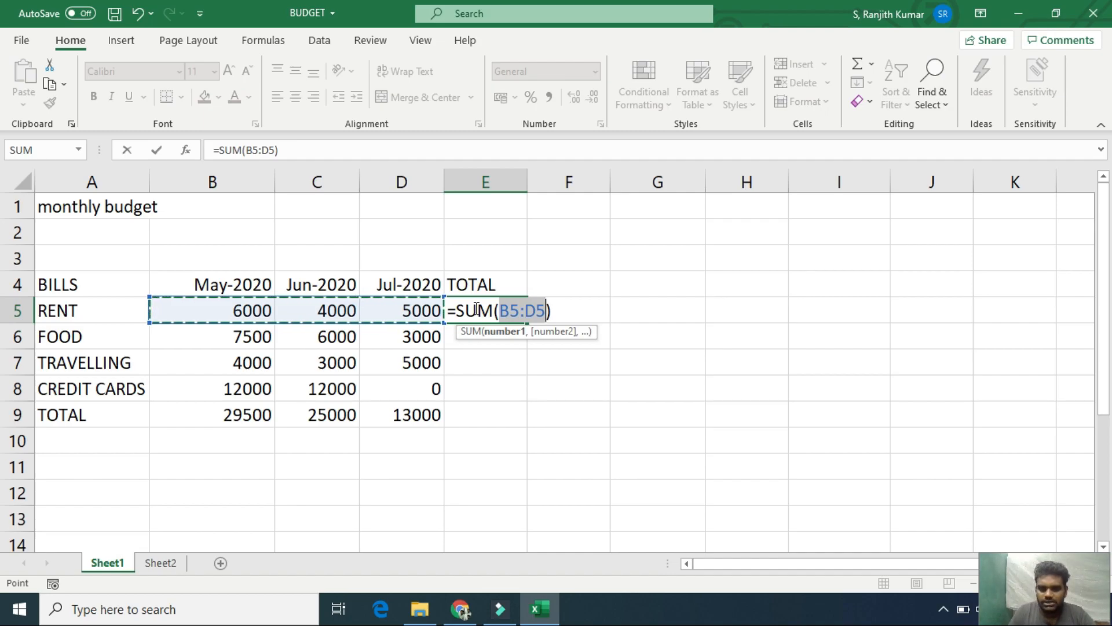
{"action": "key", "text": "Return"}
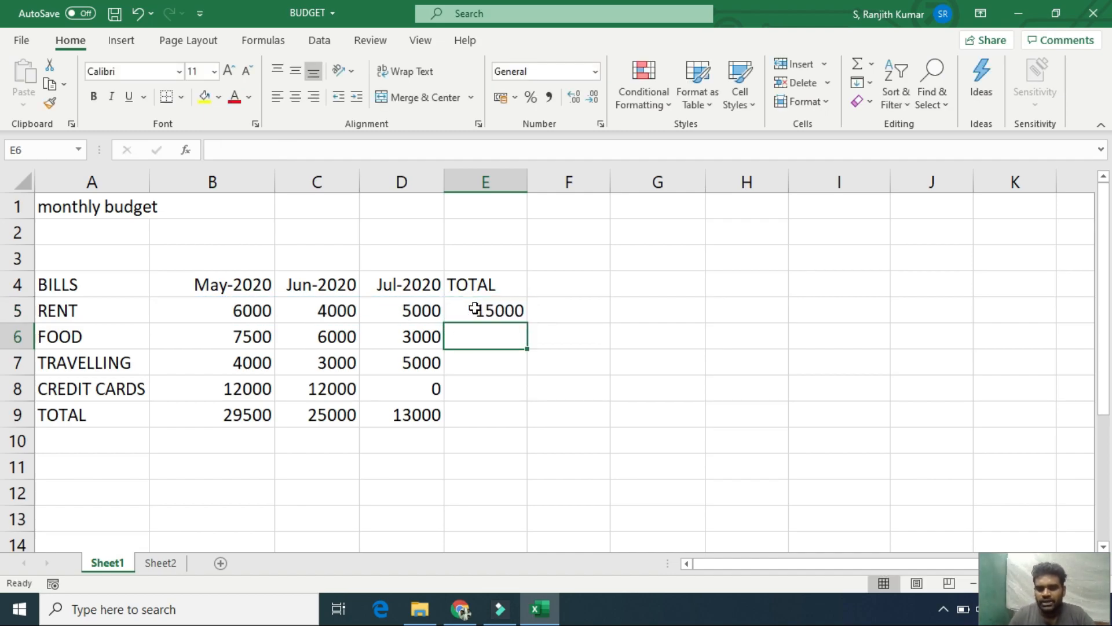
Check the RENT total's formula in E5 against the sum of the selected range B5:D5
{"action": "left_click", "coordinate": [475, 309]}
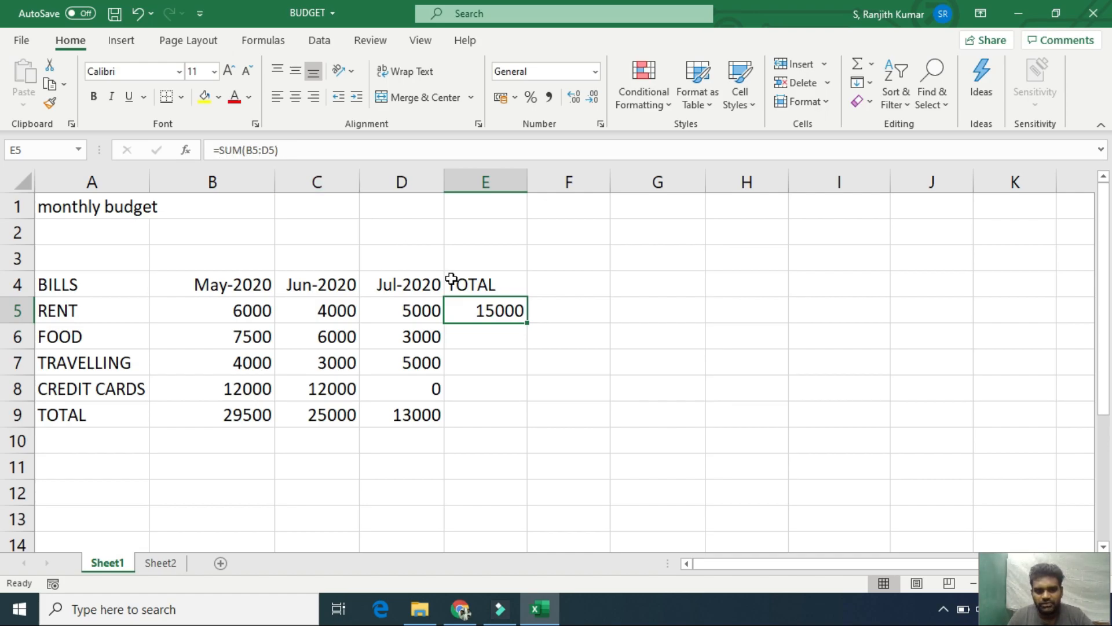
{"action": "left_click", "coordinate": [248, 311]}
{"action": "left_click_drag", "start_coordinate": [249, 311], "coordinate": [373, 309]}
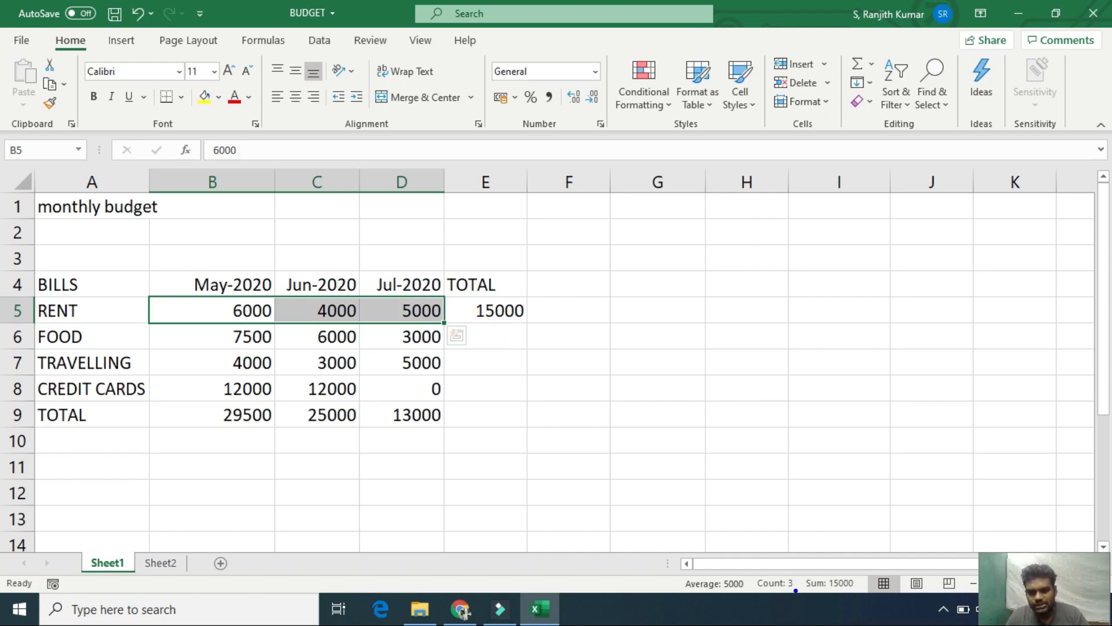
{"action": "left_click_drag", "start_coordinate": [801, 577], "coordinate": [863, 595]}
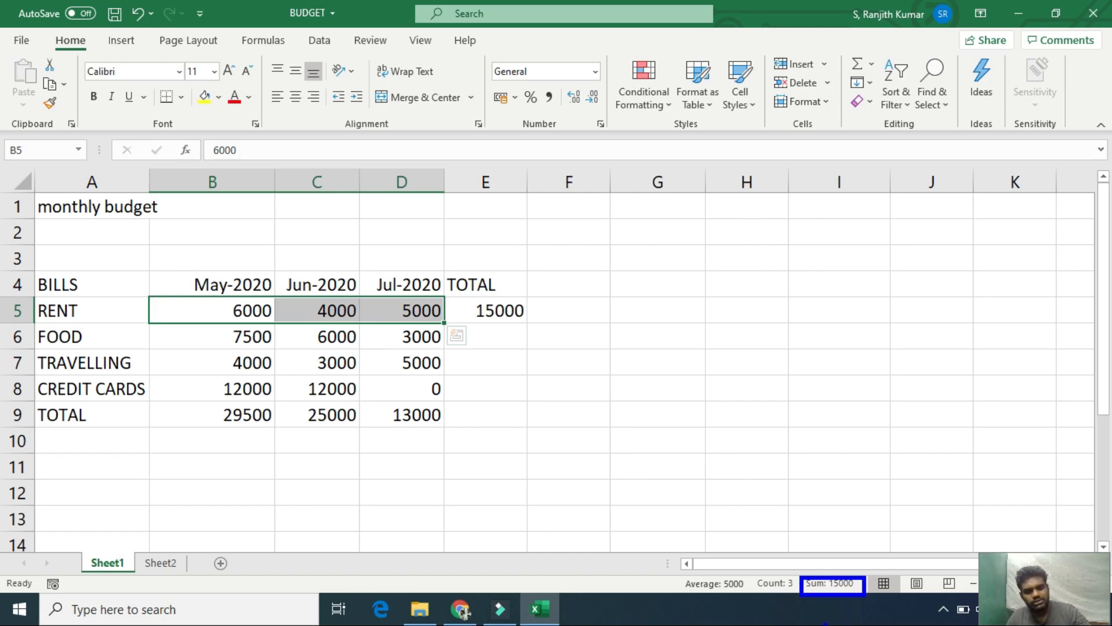
Copy the RENT total formula from E5 to the FOOD row in E6 and compare the two formulas
{"action": "left_click", "coordinate": [514, 312]}
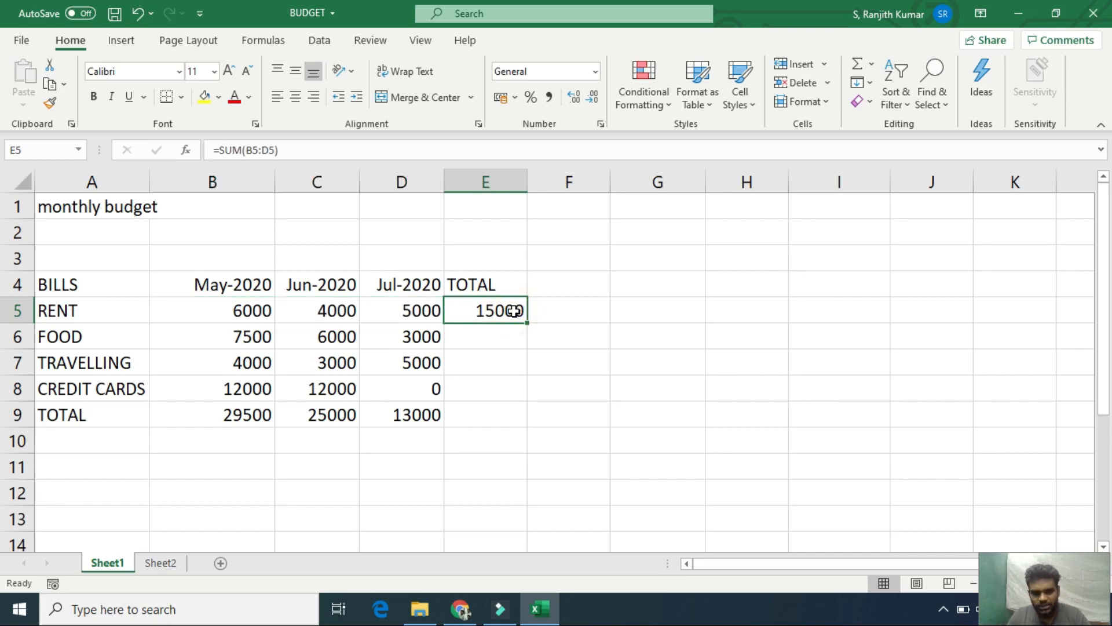
{"action": "key", "text": "ctrl+c"}
{"action": "left_click", "coordinate": [499, 336]}
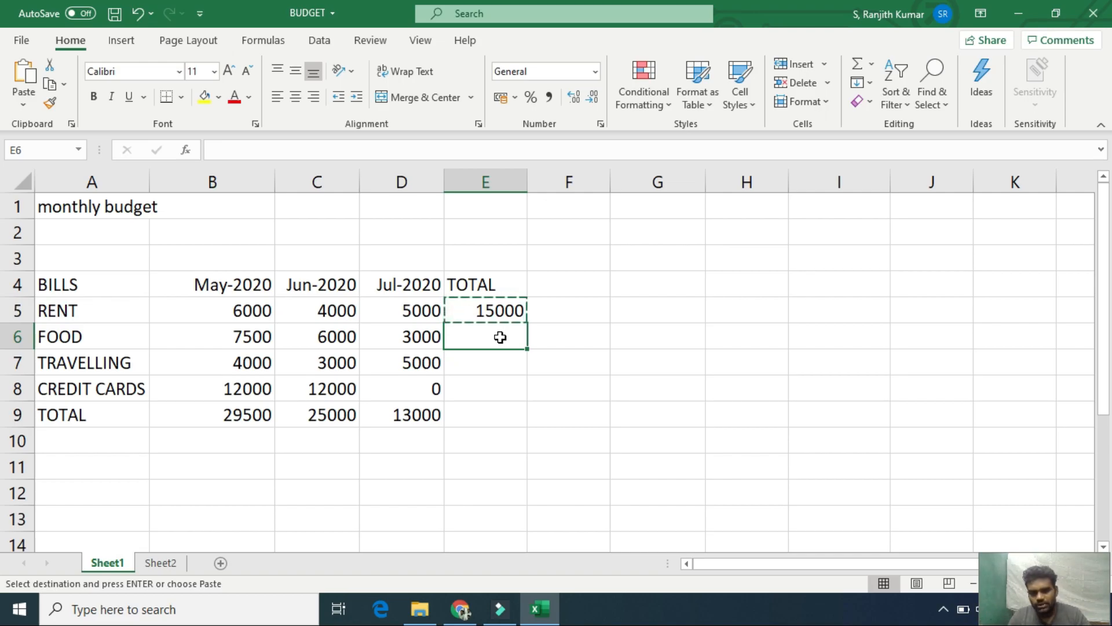
{"action": "key", "text": "ctrl+v"}
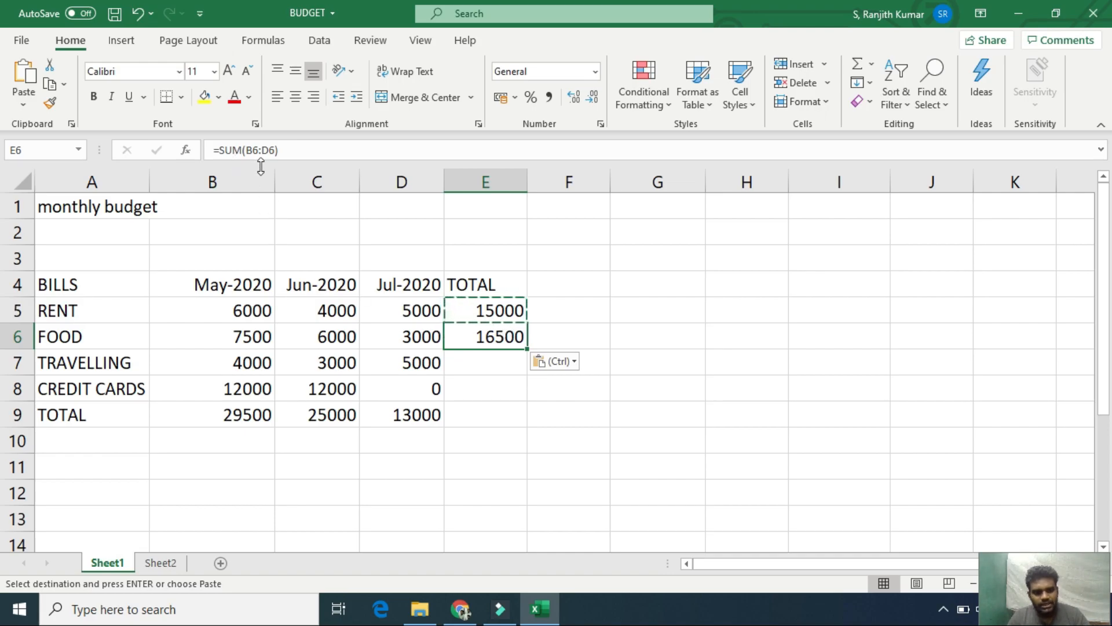
{"action": "left_click_drag", "start_coordinate": [215, 140], "coordinate": [287, 166]}
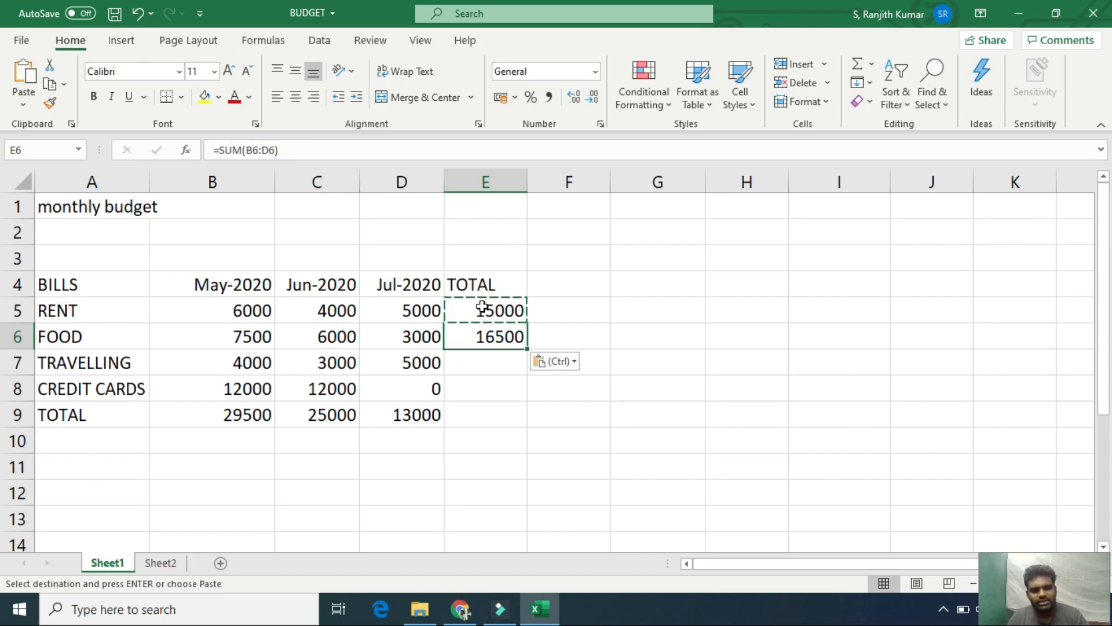
{"action": "left_click", "coordinate": [463, 310]}
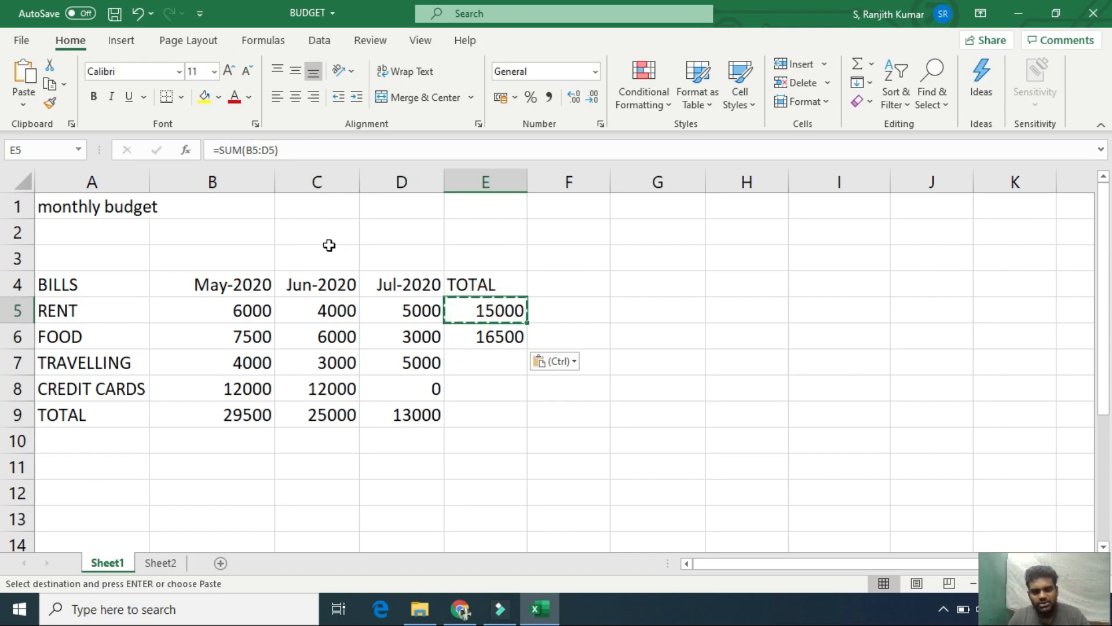
Copy the FOOD total formula from E6 to the TRAVELLING row in E7 and check its cell references
{"action": "left_click", "coordinate": [470, 331]}
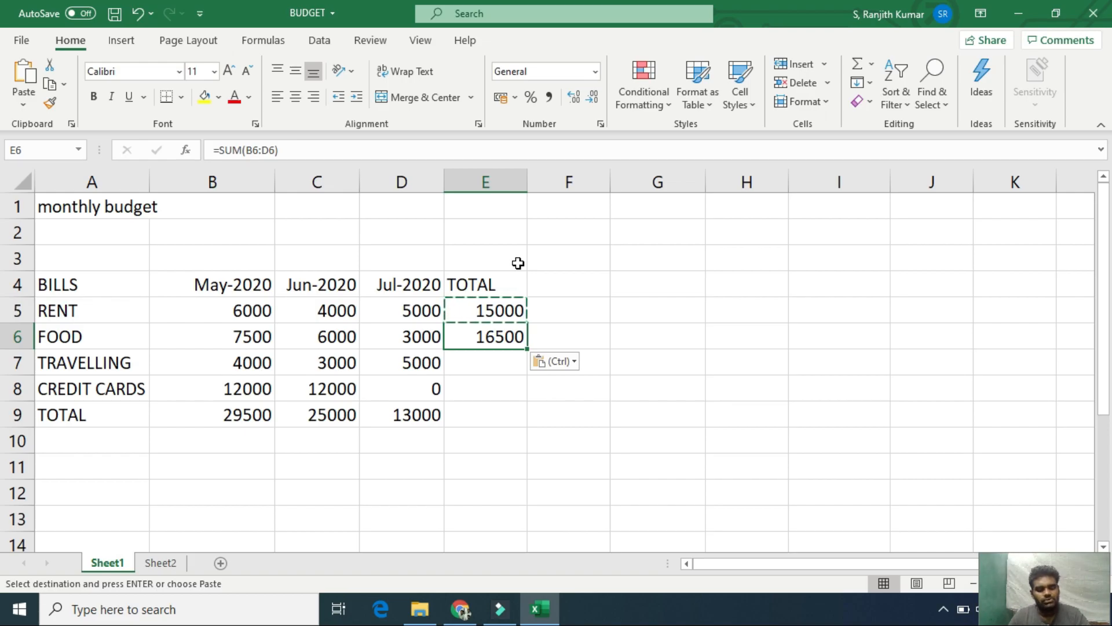
{"action": "key", "text": "ctrl+c"}
{"action": "left_click", "coordinate": [492, 358]}
{"action": "key", "text": "ctrl+v"}
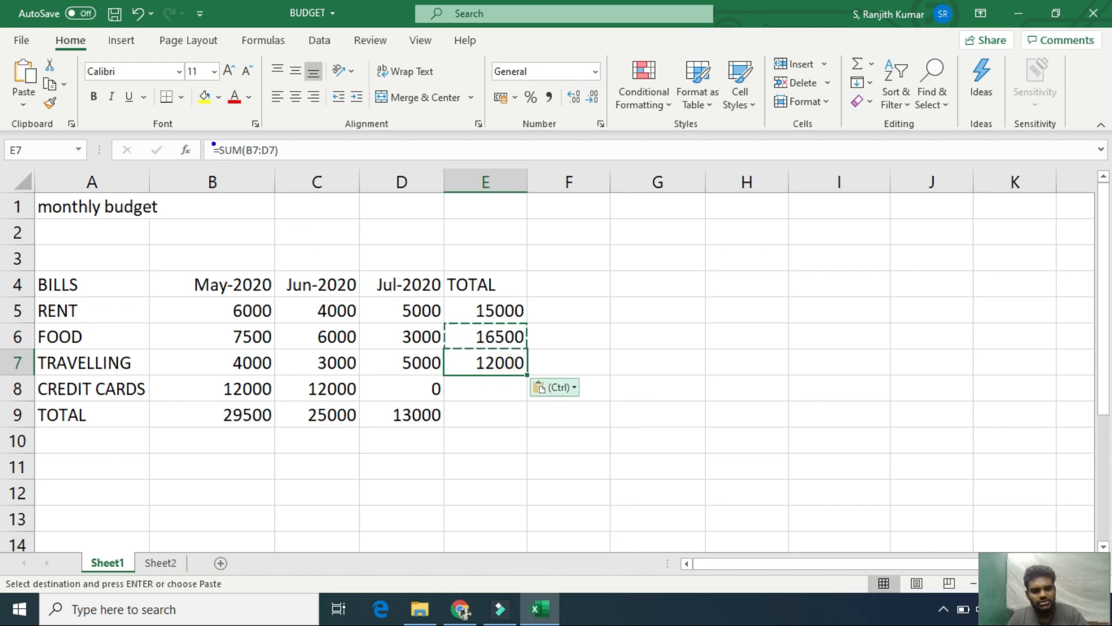
{"action": "left_click_drag", "start_coordinate": [214, 142], "coordinate": [280, 167]}
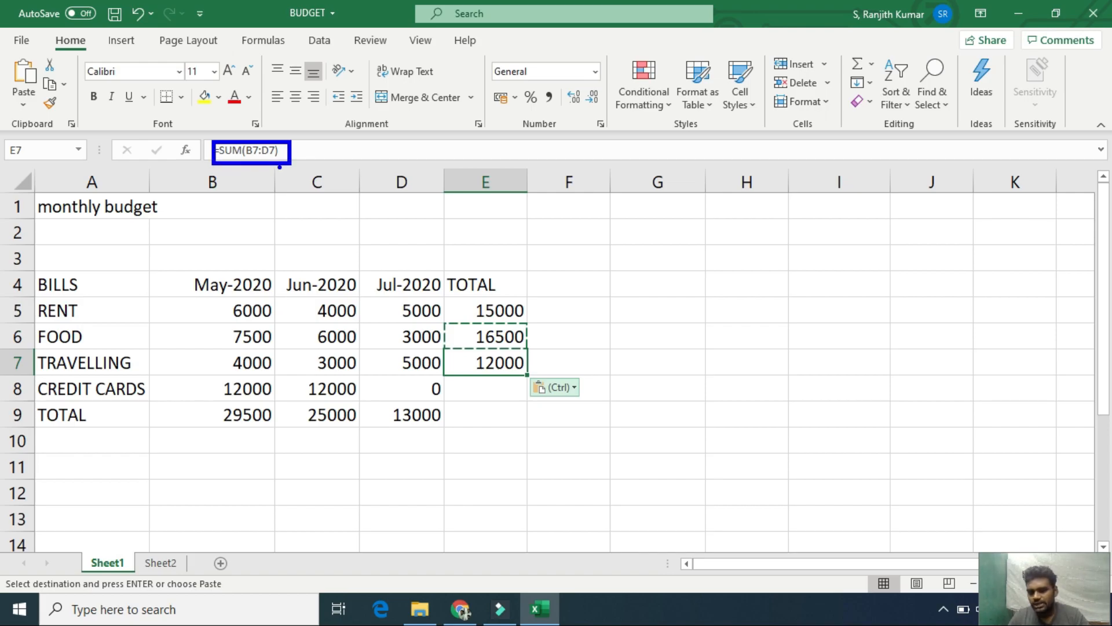
{"action": "key", "text": "Escape"}
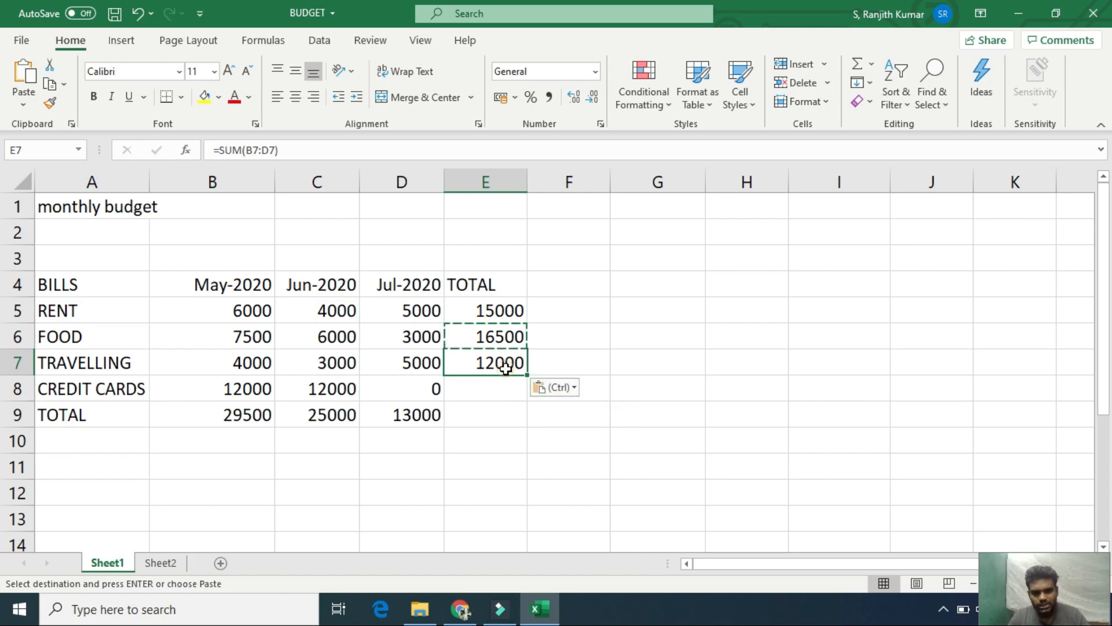
Copy the TRAVELLING total formula from E7 into E8:E9 for the CREDIT CARDS and TOTAL rows
{"action": "key", "text": "ctrl+c"}
{"action": "left_click", "coordinate": [495, 389]}
{"action": "left_click_drag", "start_coordinate": [495, 389], "coordinate": [492, 405]}
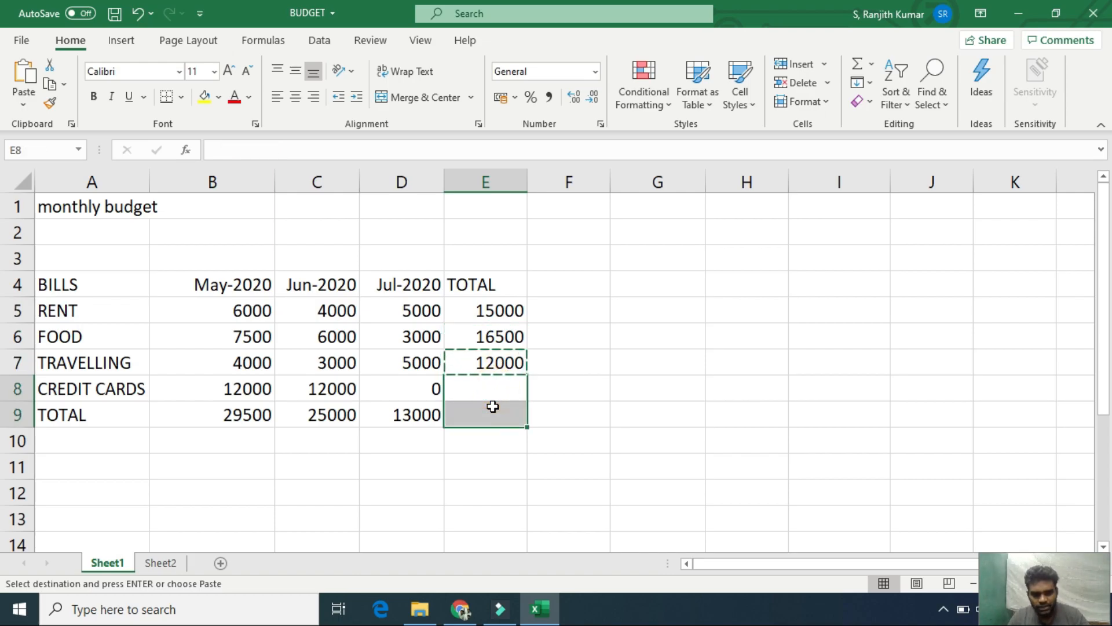
{"action": "key", "text": "ctrl+v"}
{"action": "left_click", "coordinate": [613, 384]}
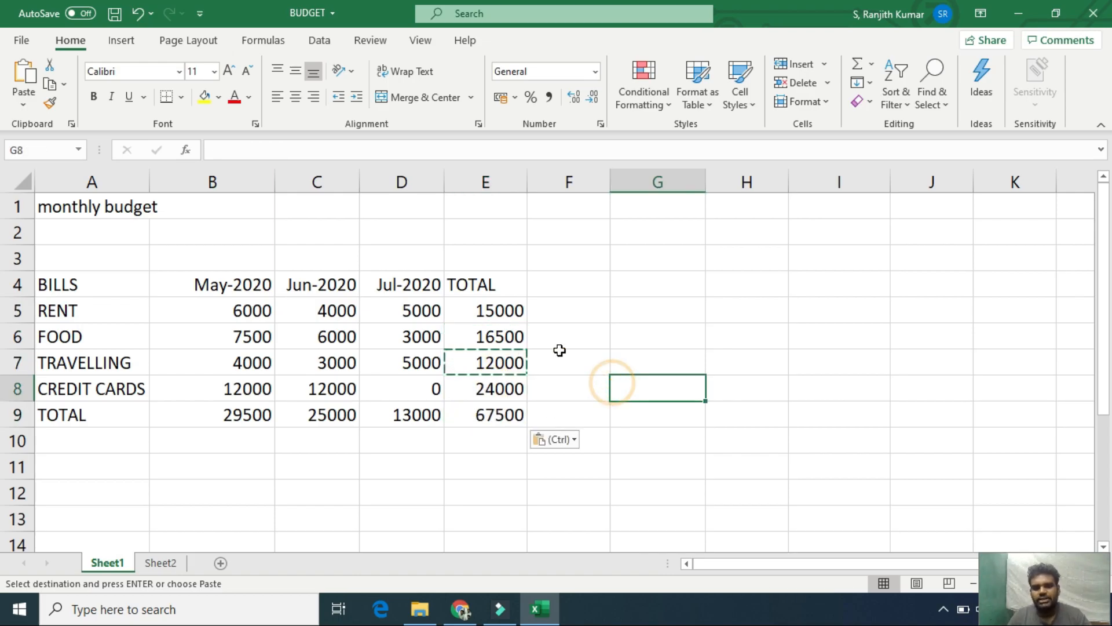
Add the column heading "% may" in F4, beside the TOTAL heading
{"action": "left_click", "coordinate": [571, 284]}
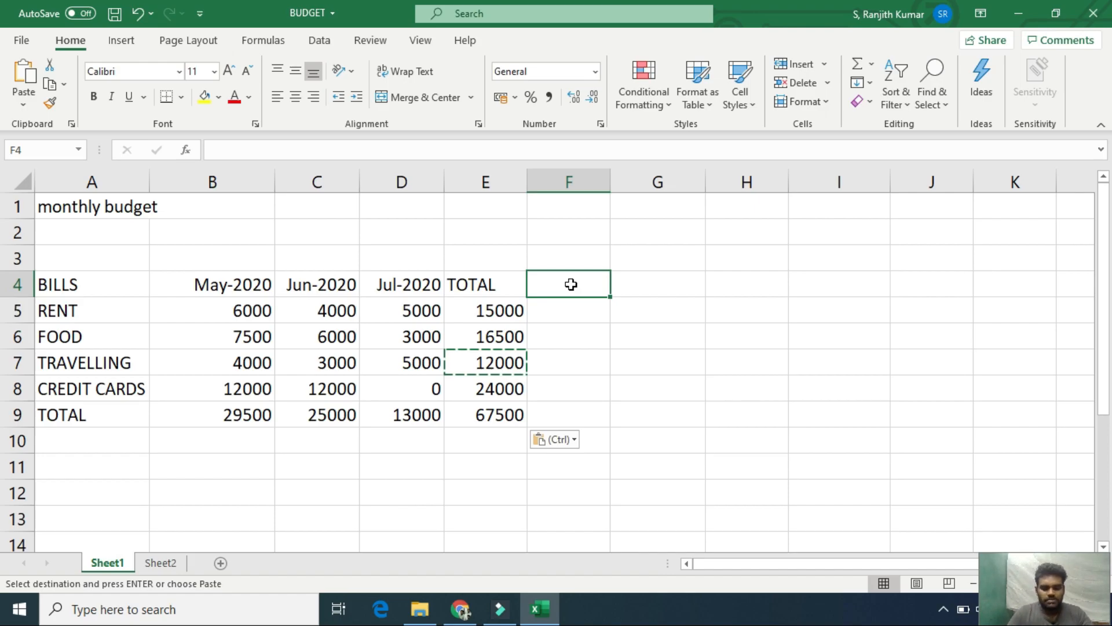
{"action": "type", "text": "% "}
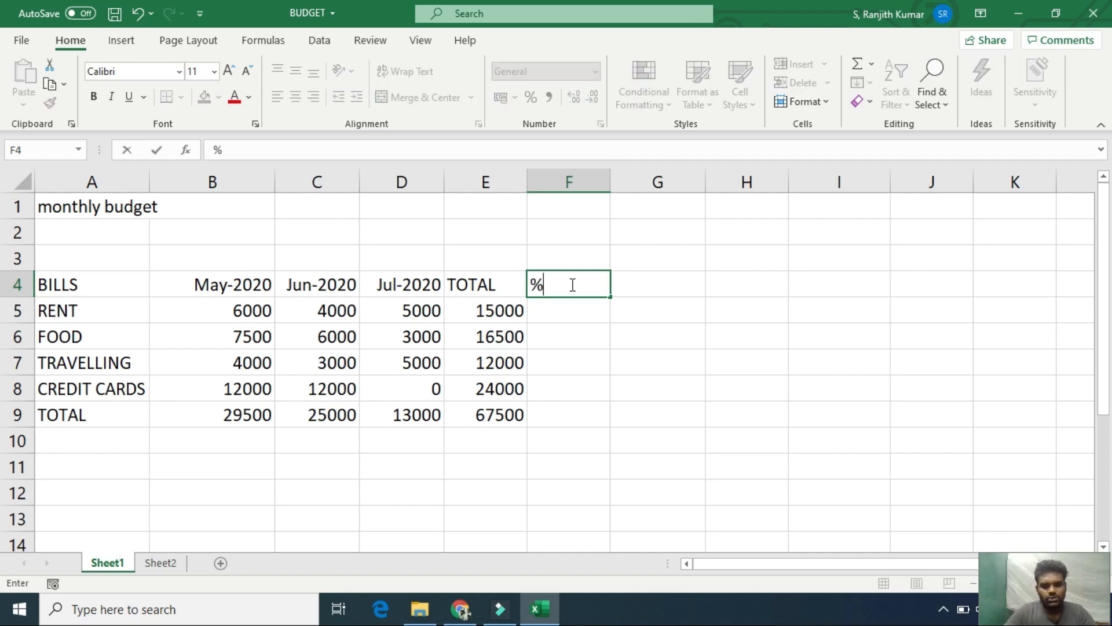
{"action": "type", "text": "may"}
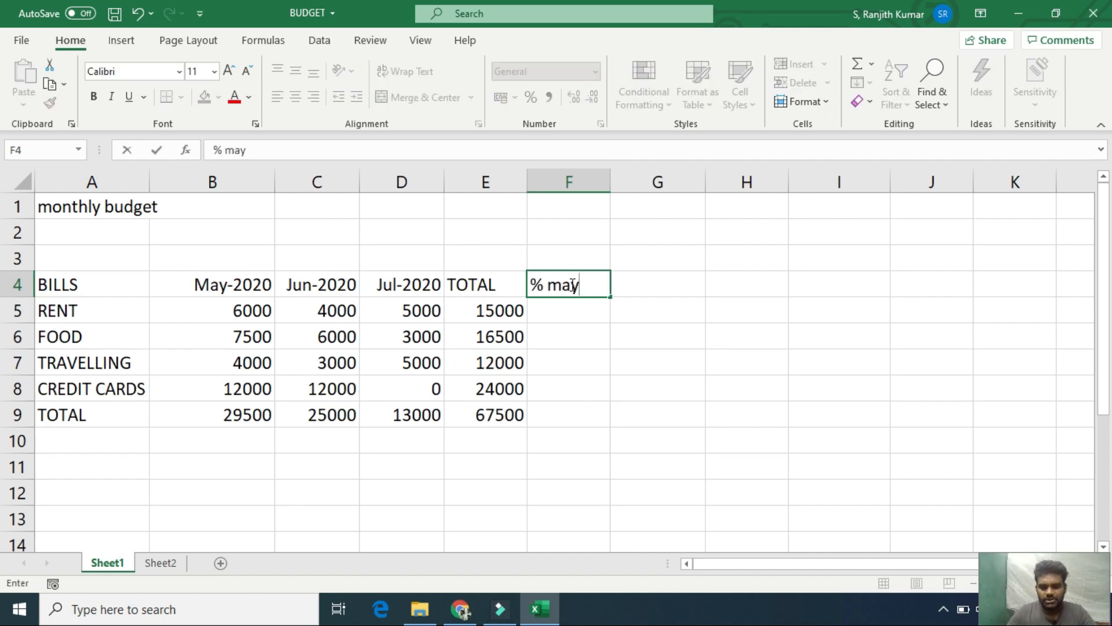
{"action": "key", "text": "Return"}
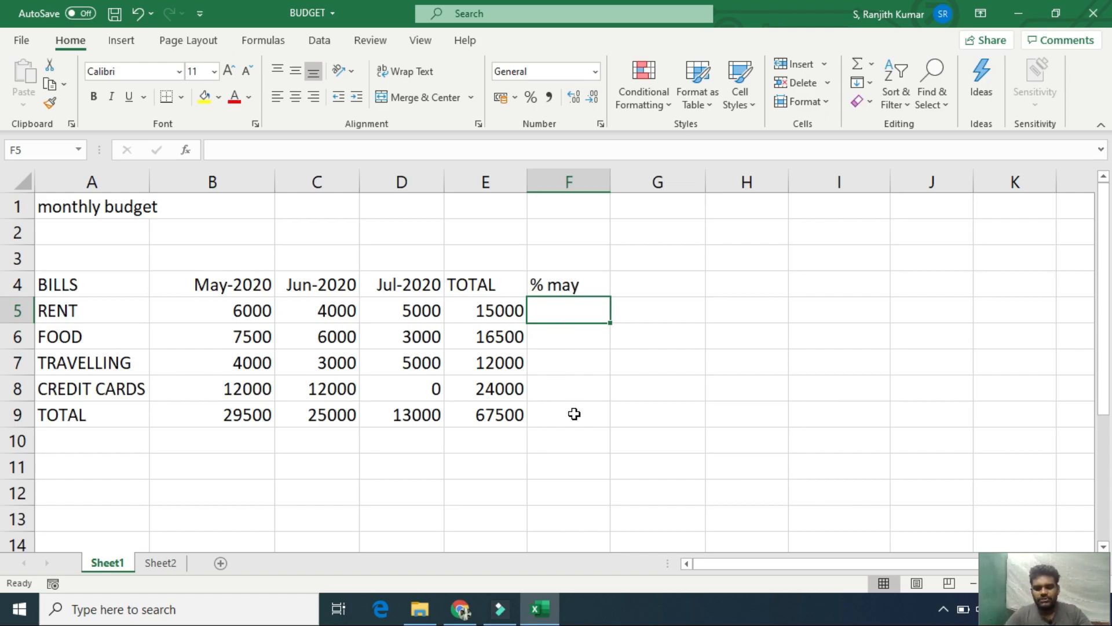
Enter the formula =B5/B9*100 in F5 to calculate RENT's percentage of the May total
{"action": "type", "text": "="}
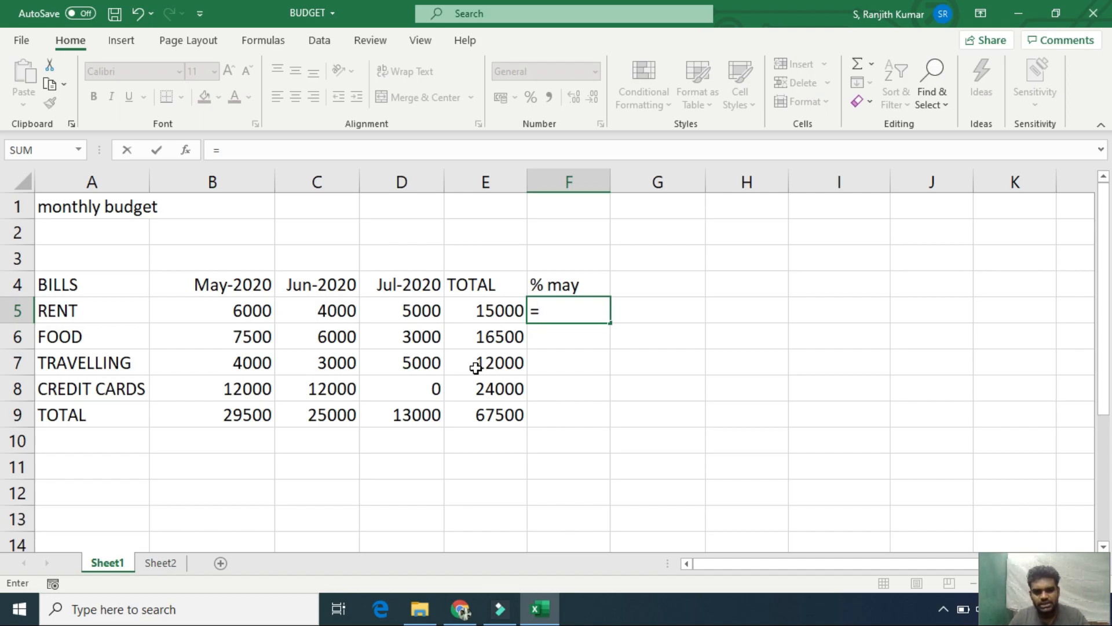
{"action": "left_click", "coordinate": [245, 312]}
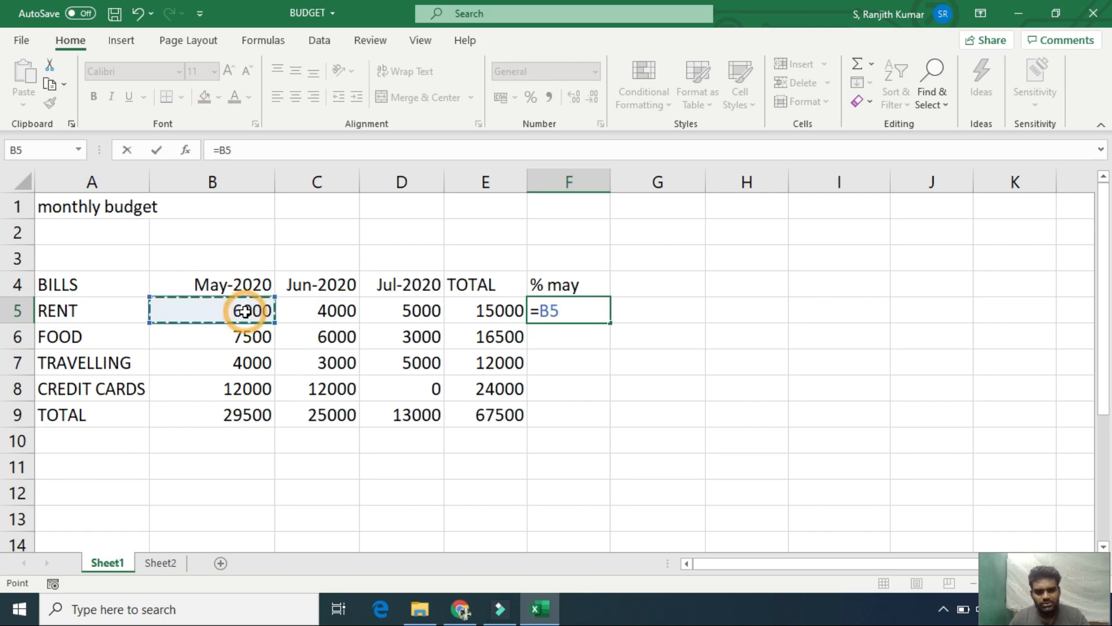
{"action": "type", "text": "/"}
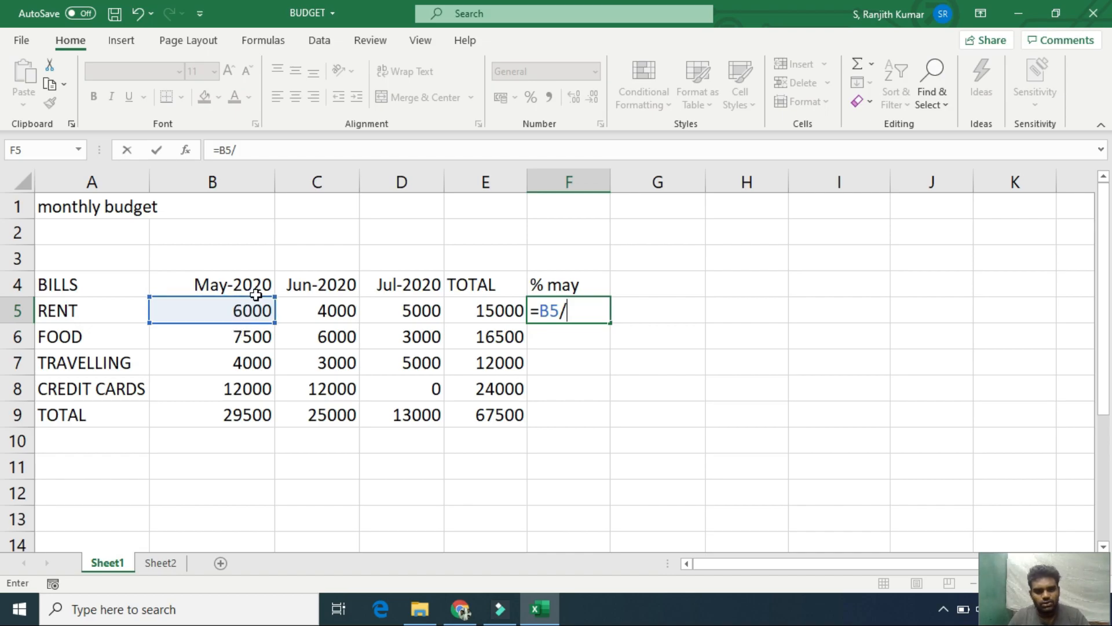
{"action": "left_click", "coordinate": [242, 414]}
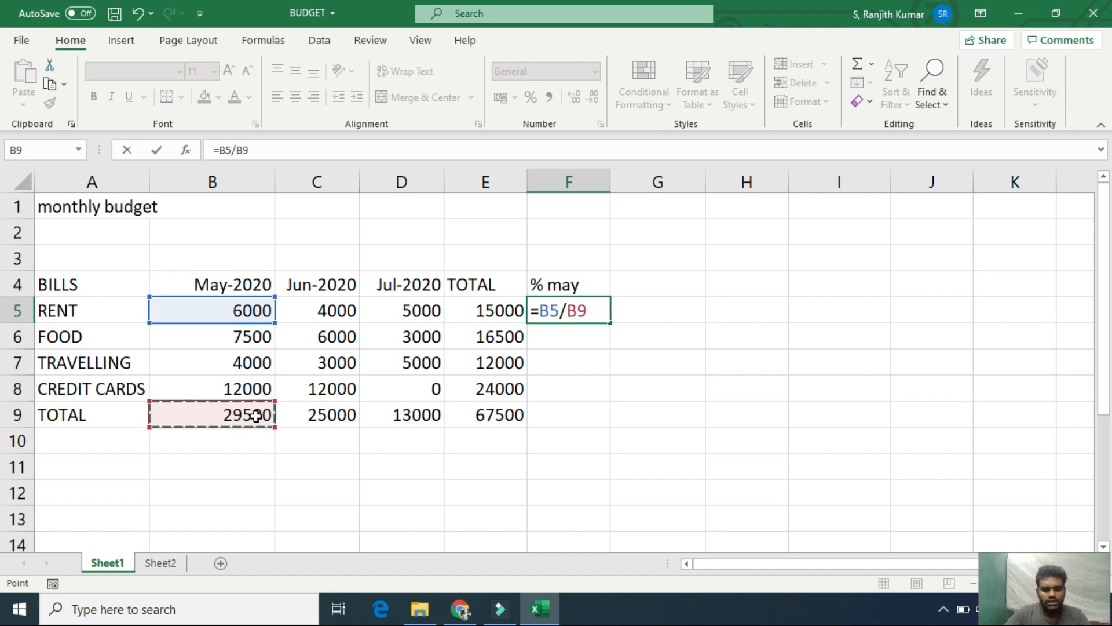
{"action": "type", "text": "*100"}
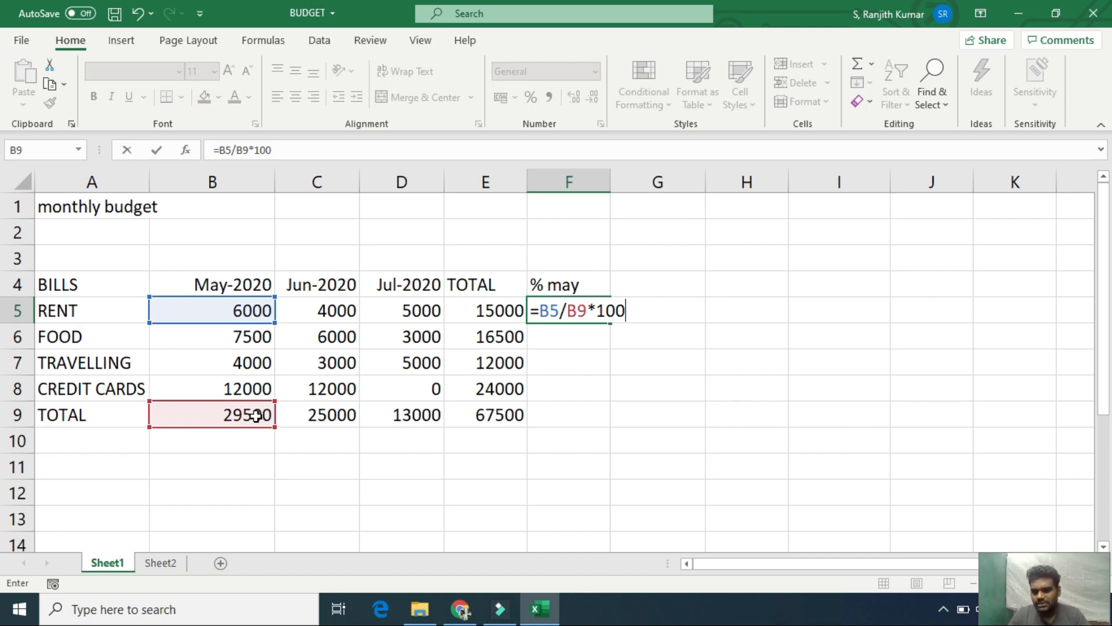
{"action": "key", "text": "Return"}
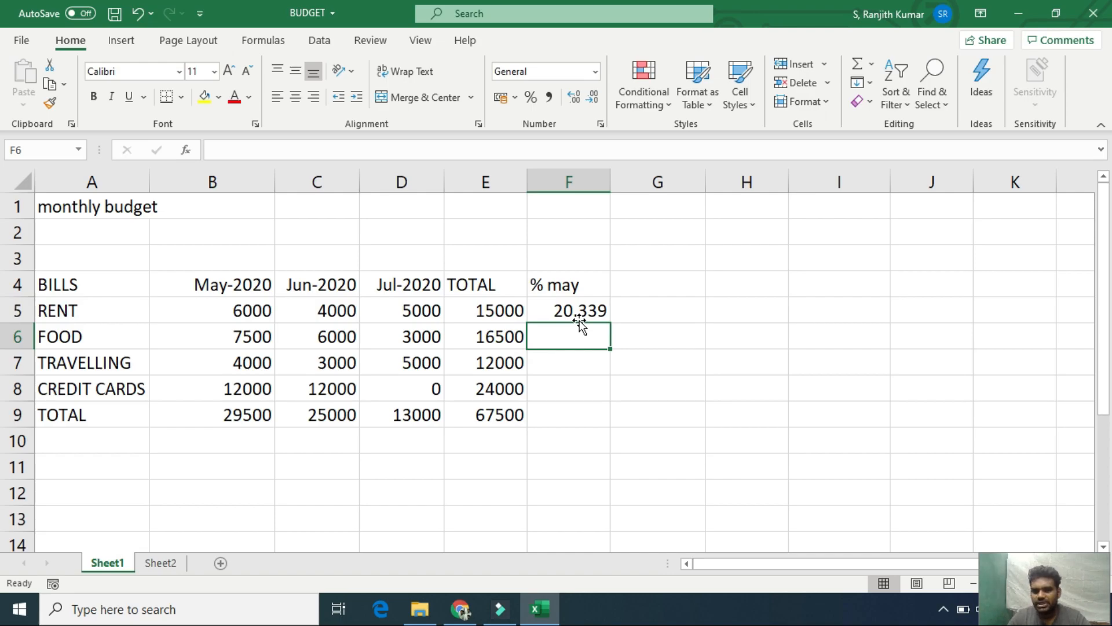
Copy the RENT percentage formula from F5 to the FOOD row in F6 and compare the cell references with the May total in B9
{"action": "left_click", "coordinate": [594, 310]}
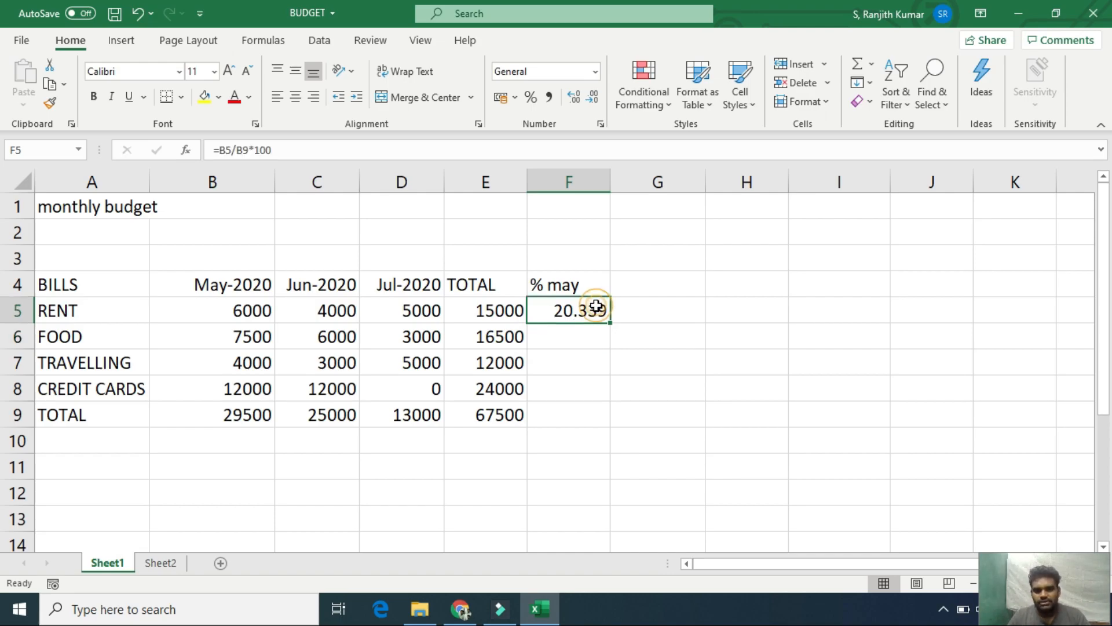
{"action": "key", "text": "ctrl+c"}
{"action": "left_click", "coordinate": [571, 339]}
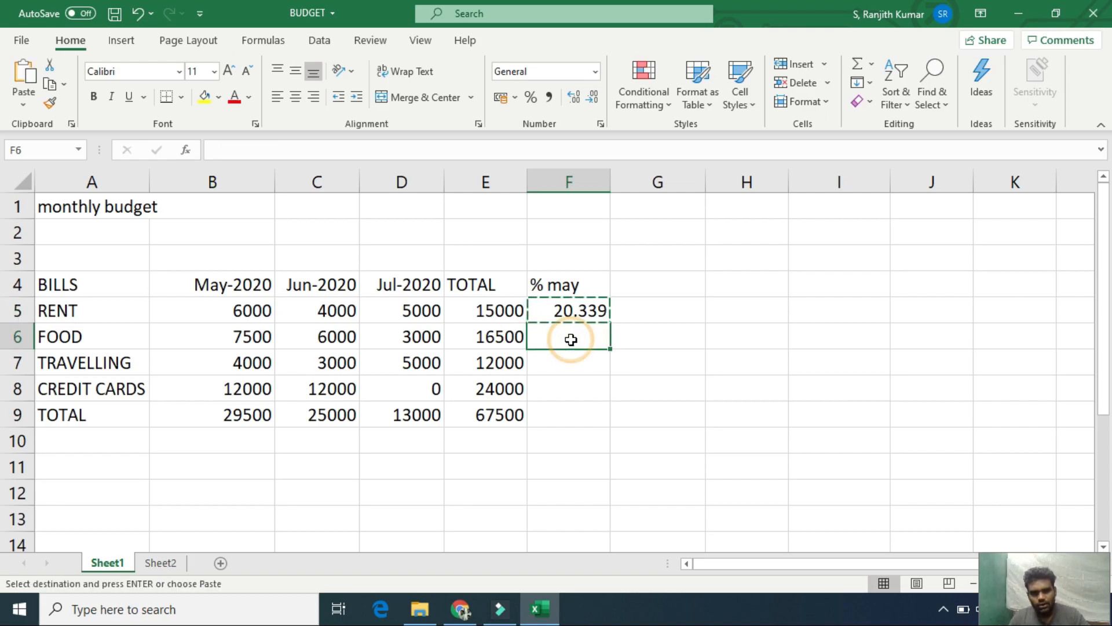
{"action": "key", "text": "ctrl+v"}
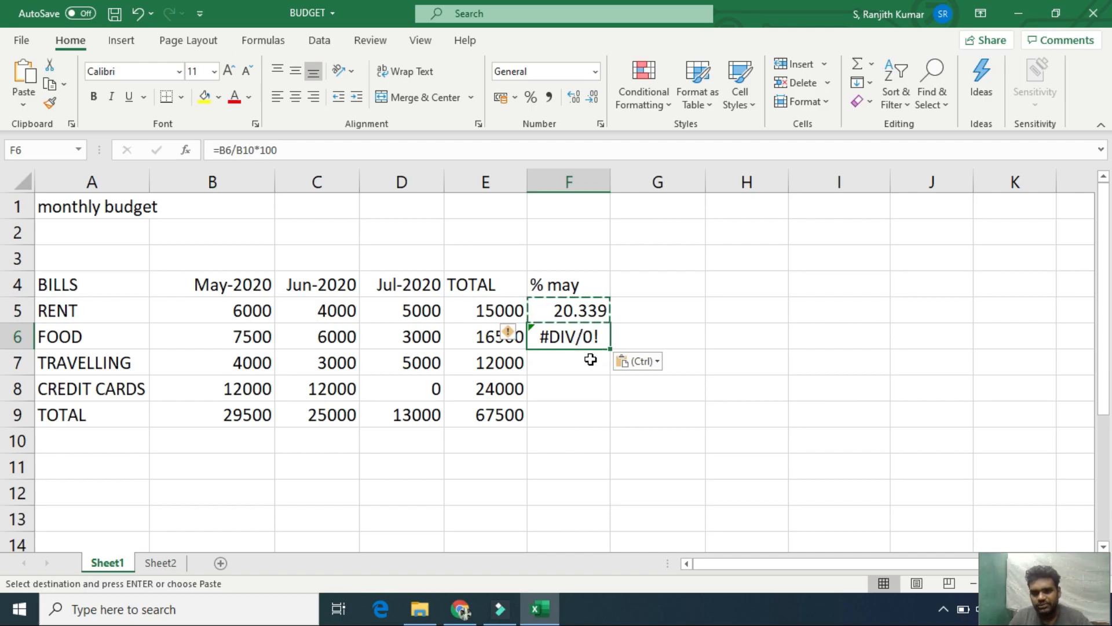
{"action": "left_click", "coordinate": [579, 311]}
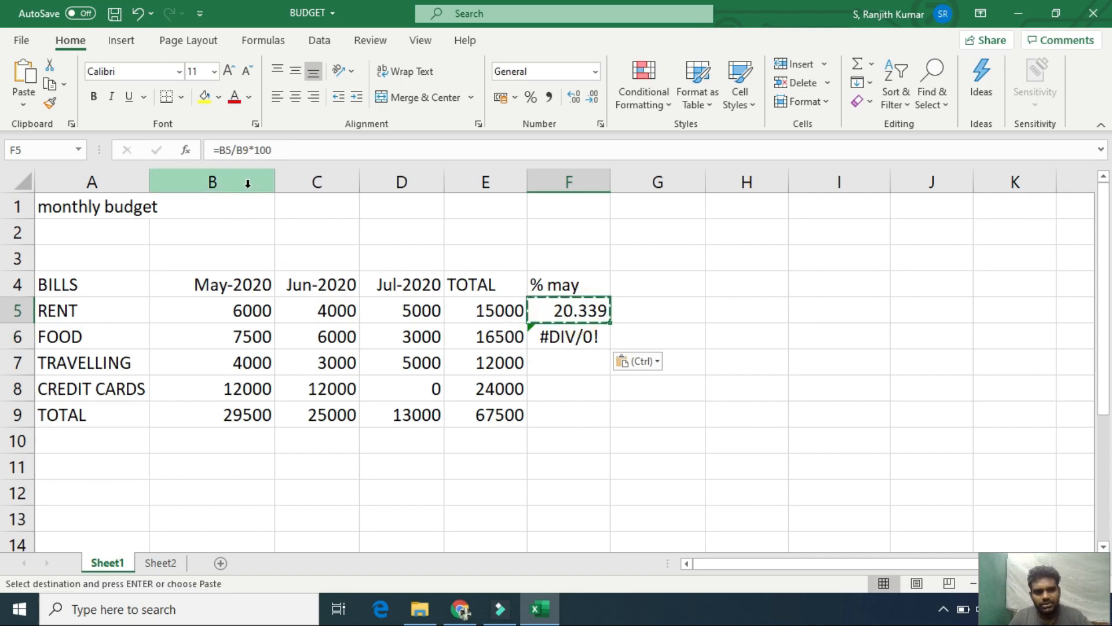
{"action": "left_click", "coordinate": [243, 416]}
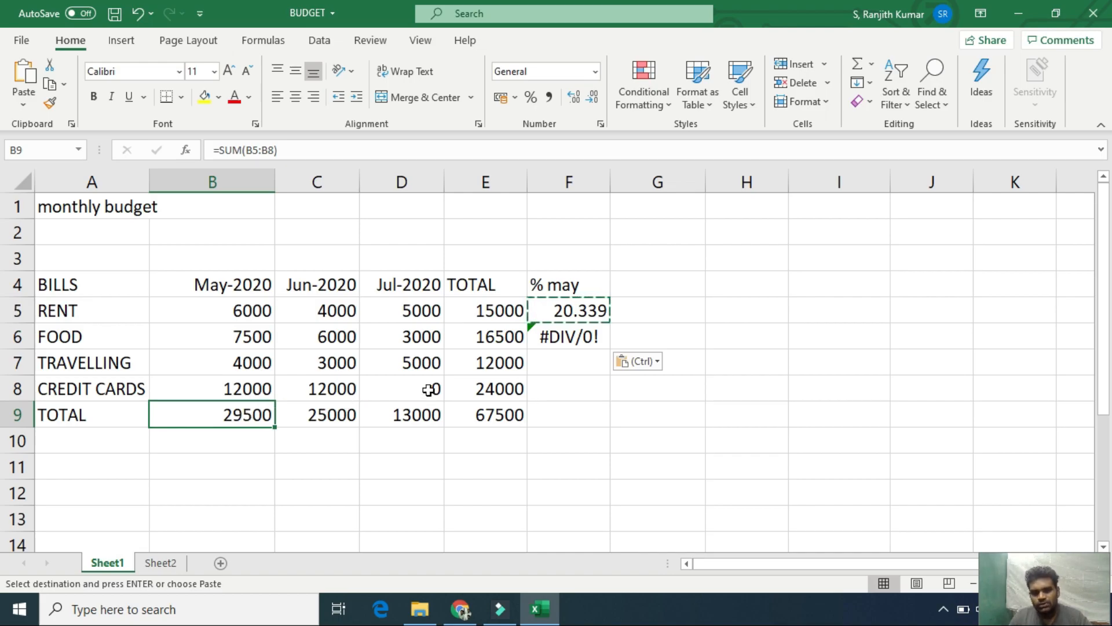
{"action": "left_click", "coordinate": [553, 336]}
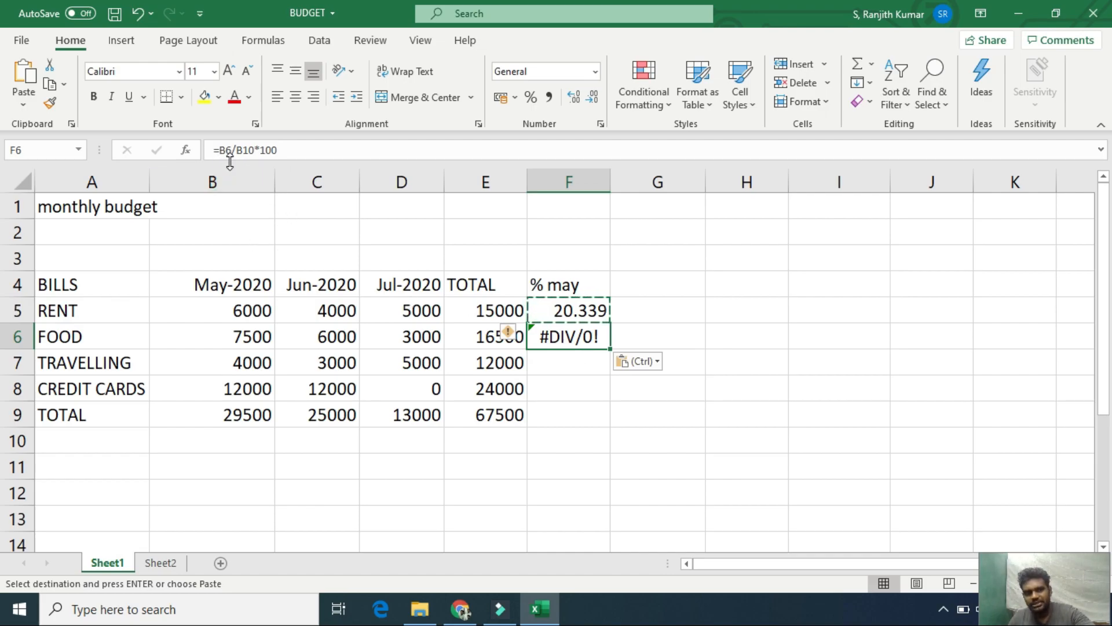
{"action": "left_click", "coordinate": [240, 417]}
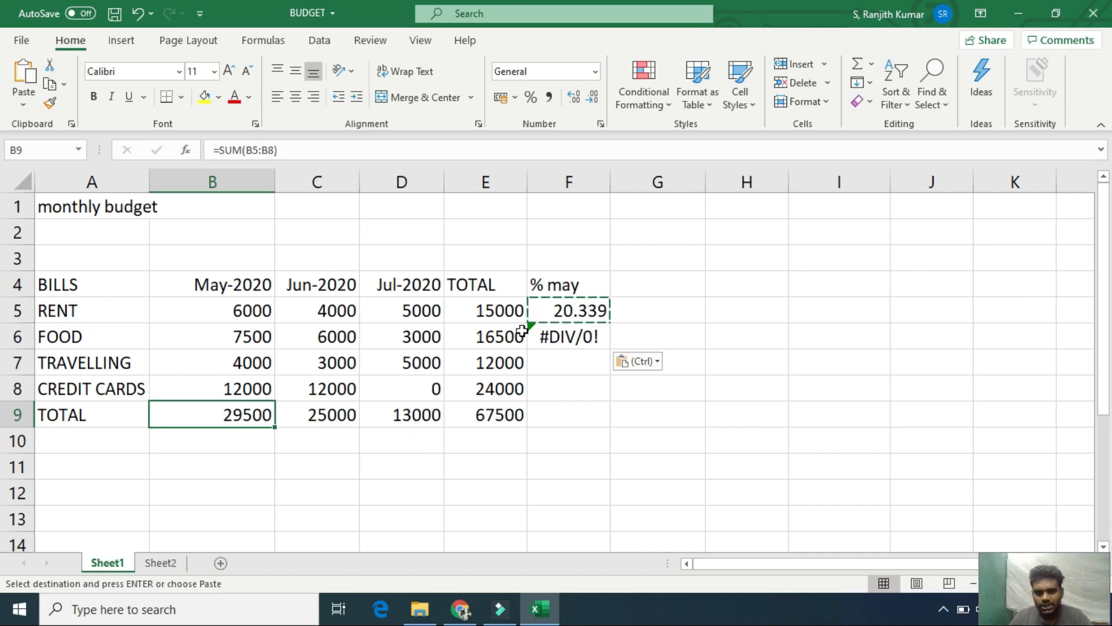
{"action": "left_click", "coordinate": [554, 343]}
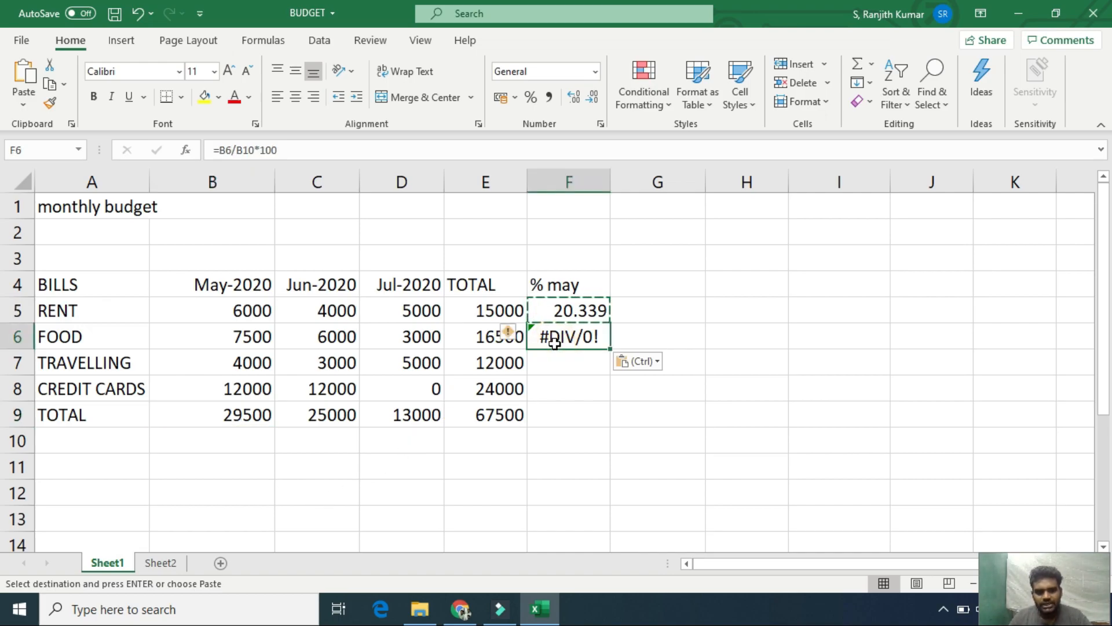
Make the B9 reference in the F5 formula absolute so that it reads =B5/$B$9*100
{"action": "left_click", "coordinate": [572, 314]}
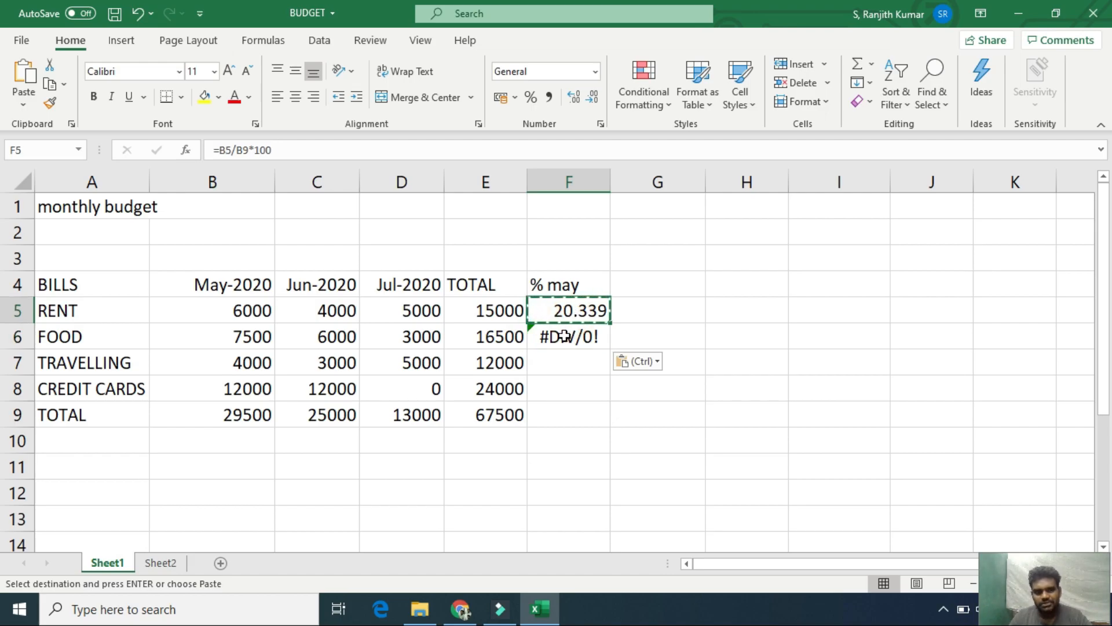
{"action": "double_click", "coordinate": [241, 150]}
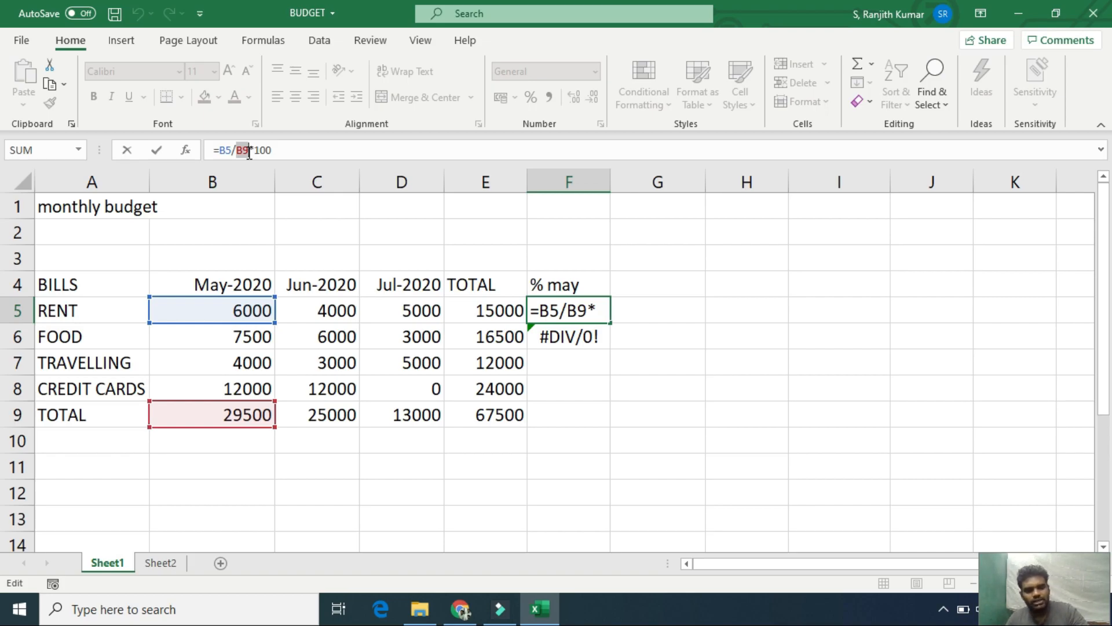
{"action": "mouse_move", "coordinate": [203, 132]}
{"action": "left_mouse_down"}
{"action": "mouse_move", "coordinate": [221, 155]}
{"action": "mouse_move", "coordinate": [296, 177]}
{"action": "left_mouse_up"}
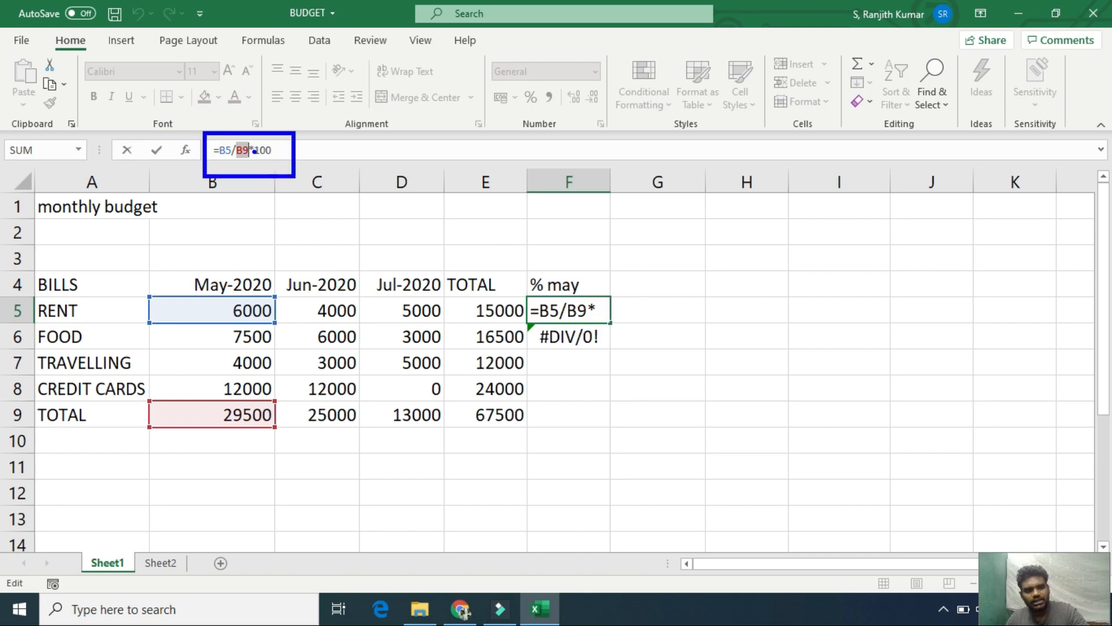
{"action": "key", "text": "Escape"}
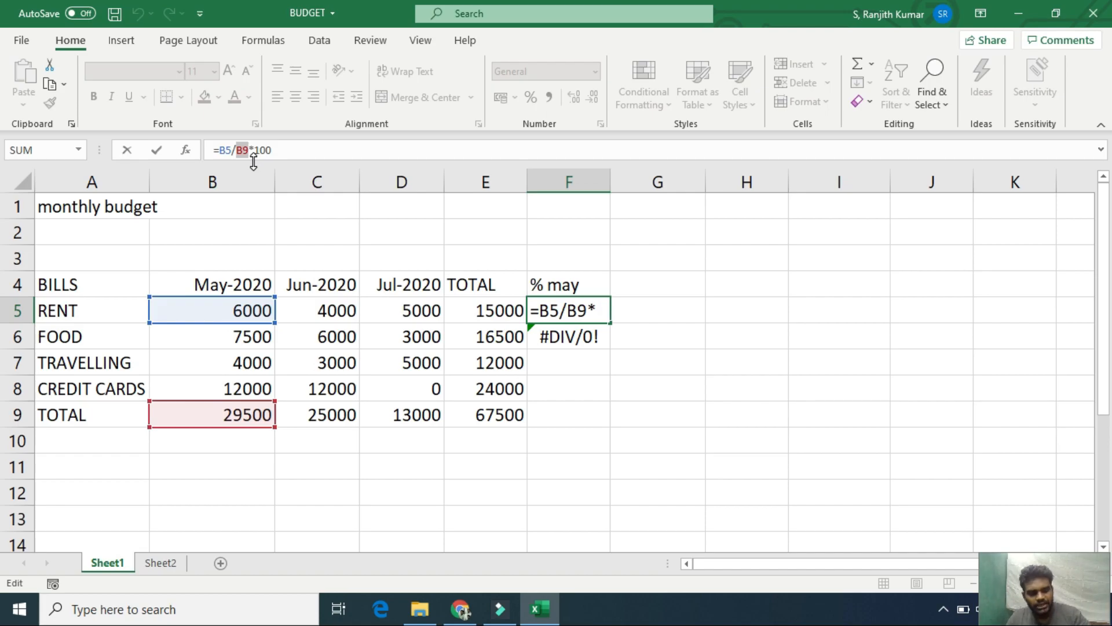
{"action": "key", "text": "F4"}
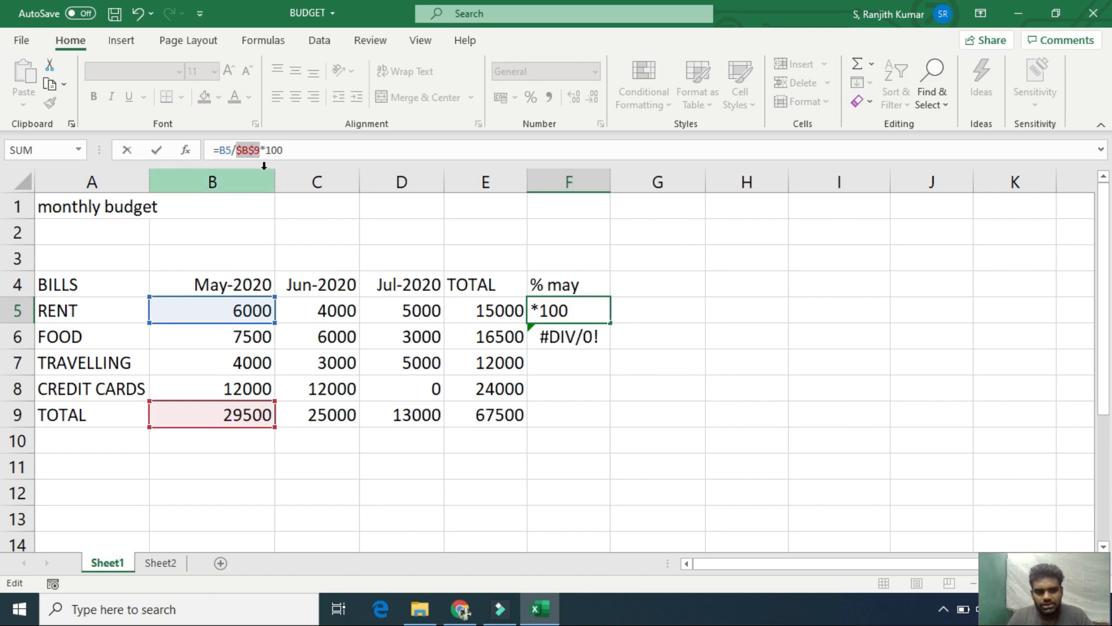
{"action": "key", "text": "Return"}
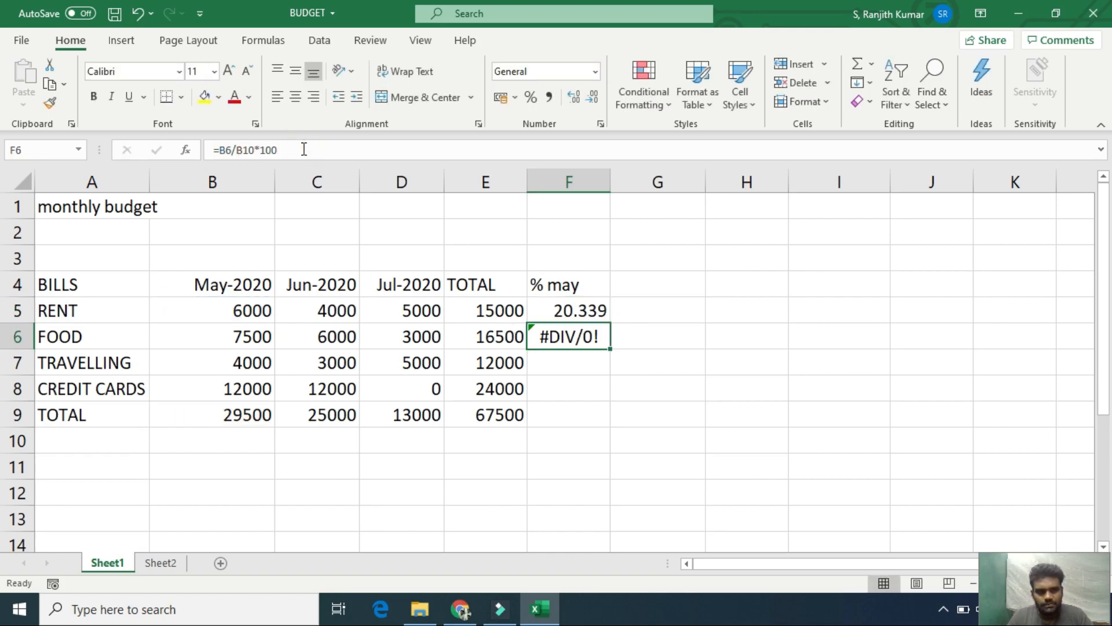
Copy the RENT percentage formula from F5 into F6:F8 for the FOOD, TRAVELLING and CREDIT CARDS rows
{"action": "left_click", "coordinate": [550, 310]}
{"action": "key", "text": "ctrl+c"}
{"action": "left_click_drag", "start_coordinate": [566, 335], "coordinate": [569, 403]}
{"action": "left_click_drag", "start_coordinate": [570, 336], "coordinate": [564, 380]}
{"action": "key", "text": "ctrl+v"}
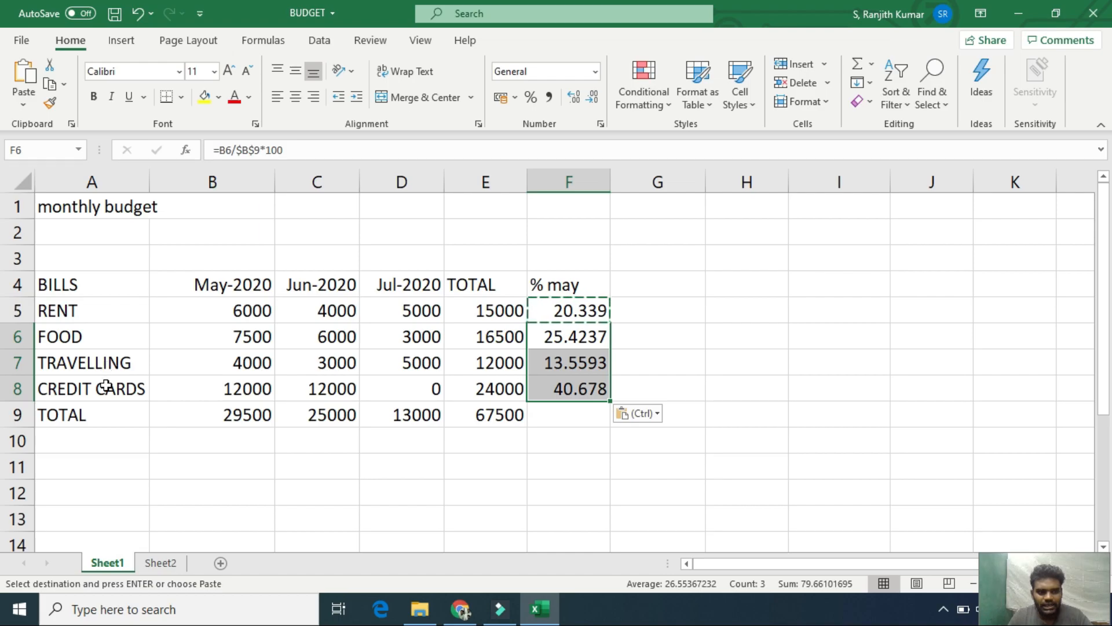
Check the sum of the May percentages in F5:F8 and examine the cell references in each row's formula
{"action": "left_click", "coordinate": [707, 361]}
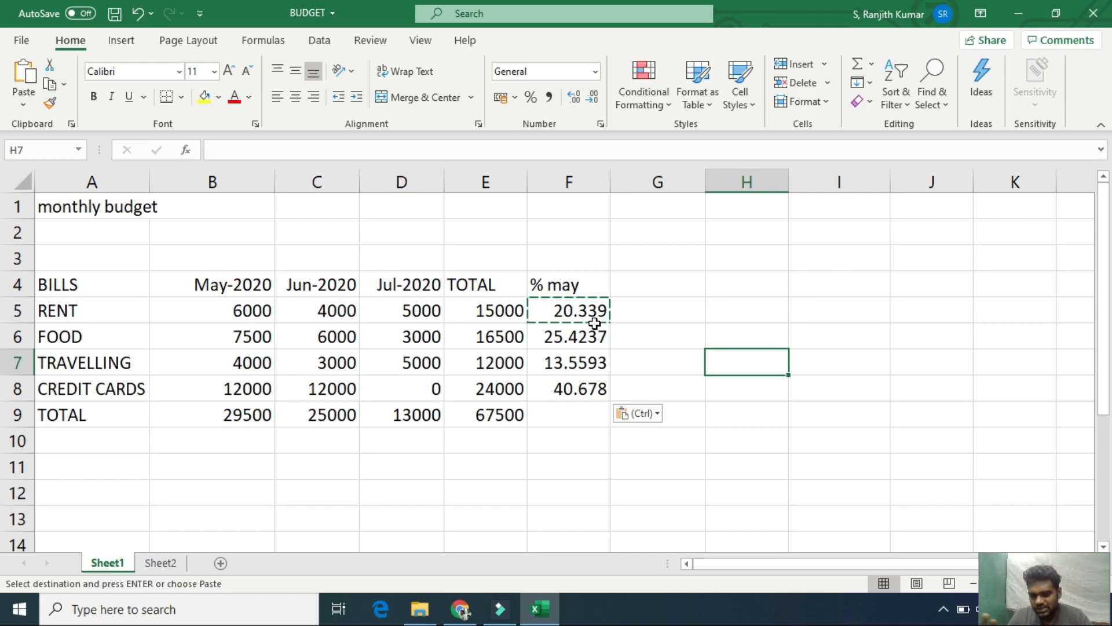
{"action": "left_click_drag", "start_coordinate": [581, 315], "coordinate": [586, 389]}
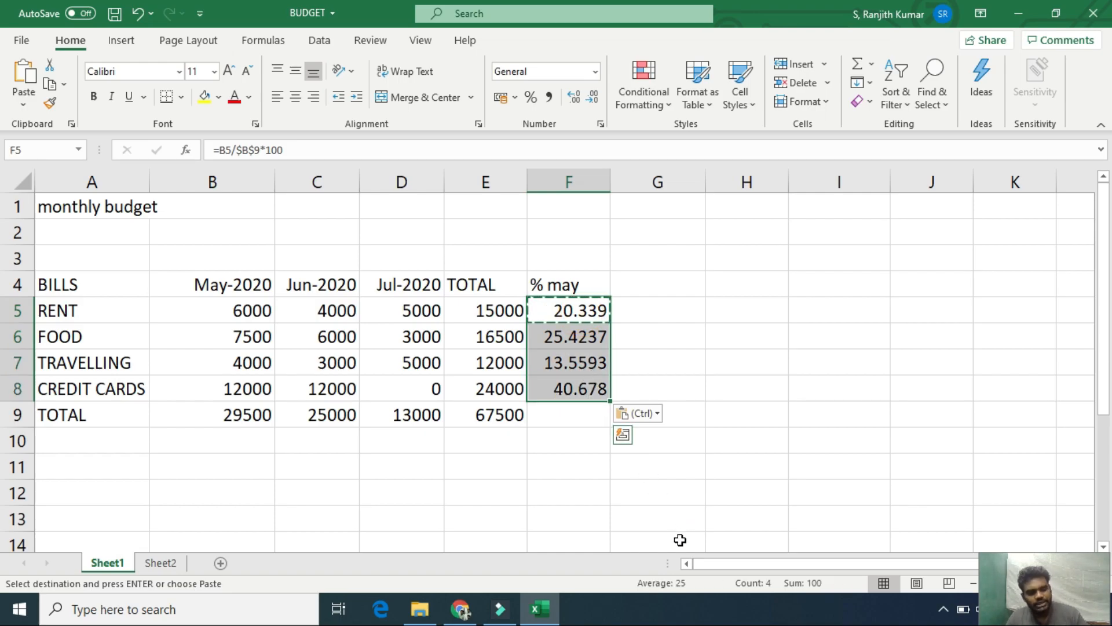
{"action": "left_click_drag", "start_coordinate": [781, 573], "coordinate": [838, 595]}
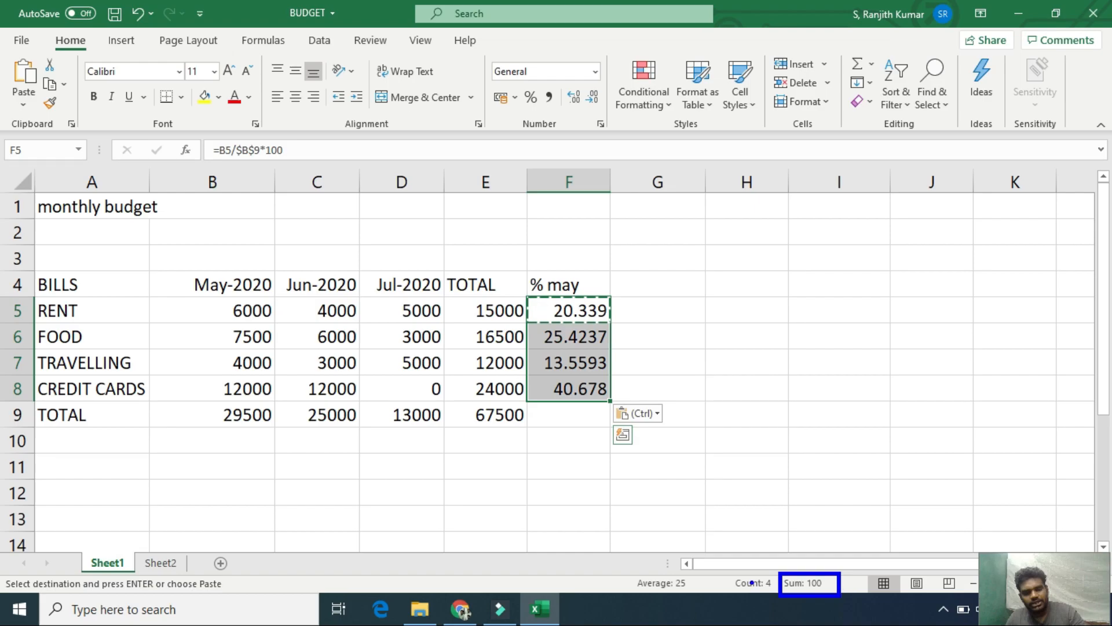
{"action": "left_click", "coordinate": [572, 310]}
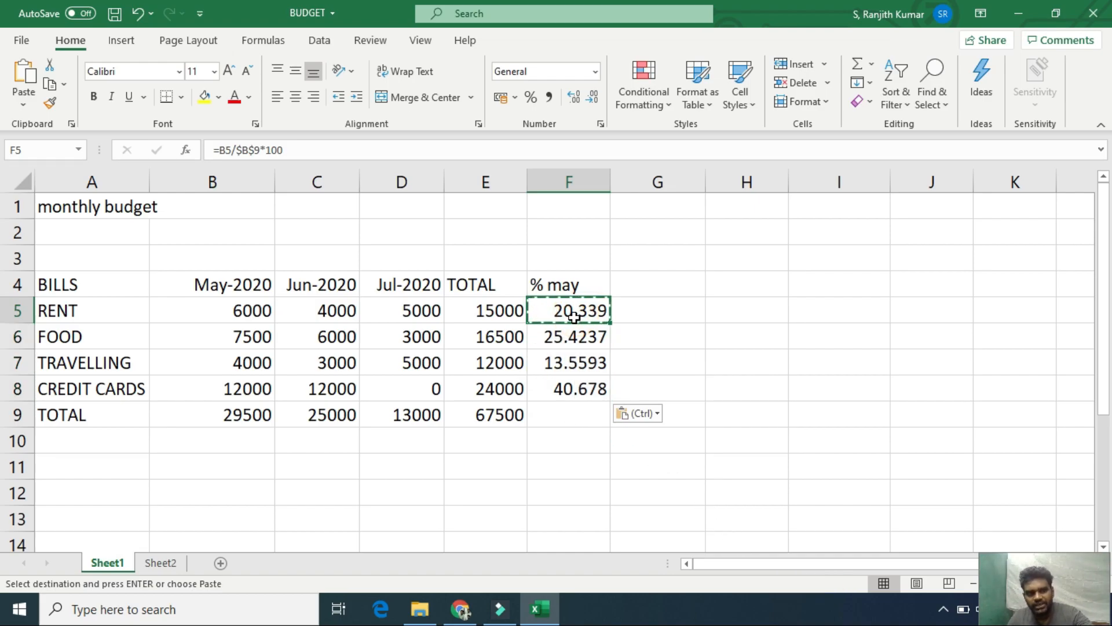
{"action": "left_click", "coordinate": [577, 338]}
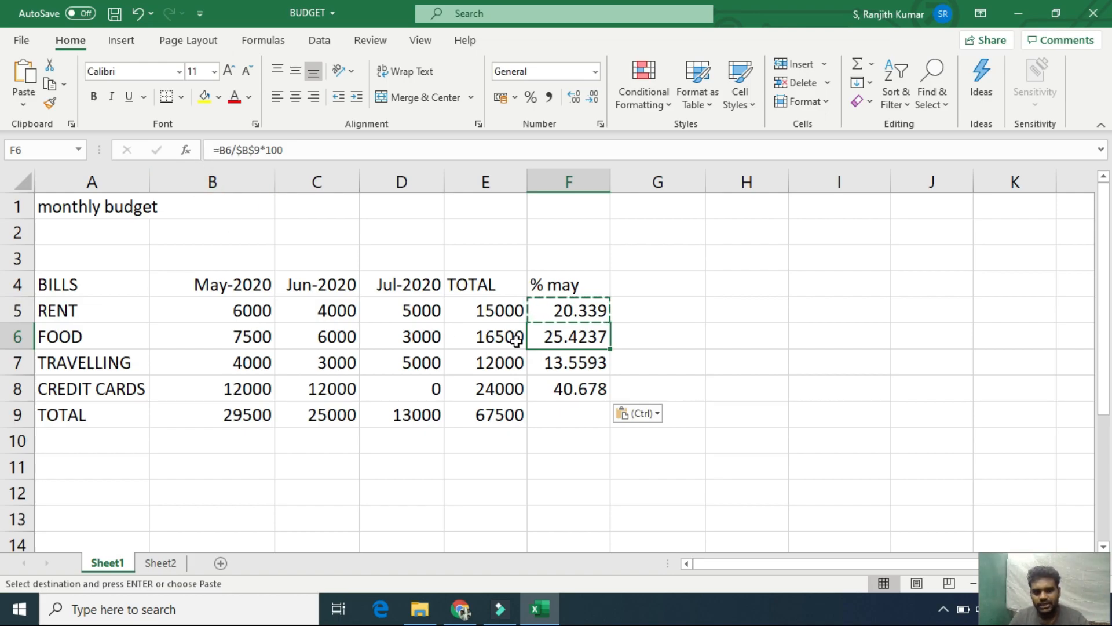
{"action": "left_click", "coordinate": [546, 361]}
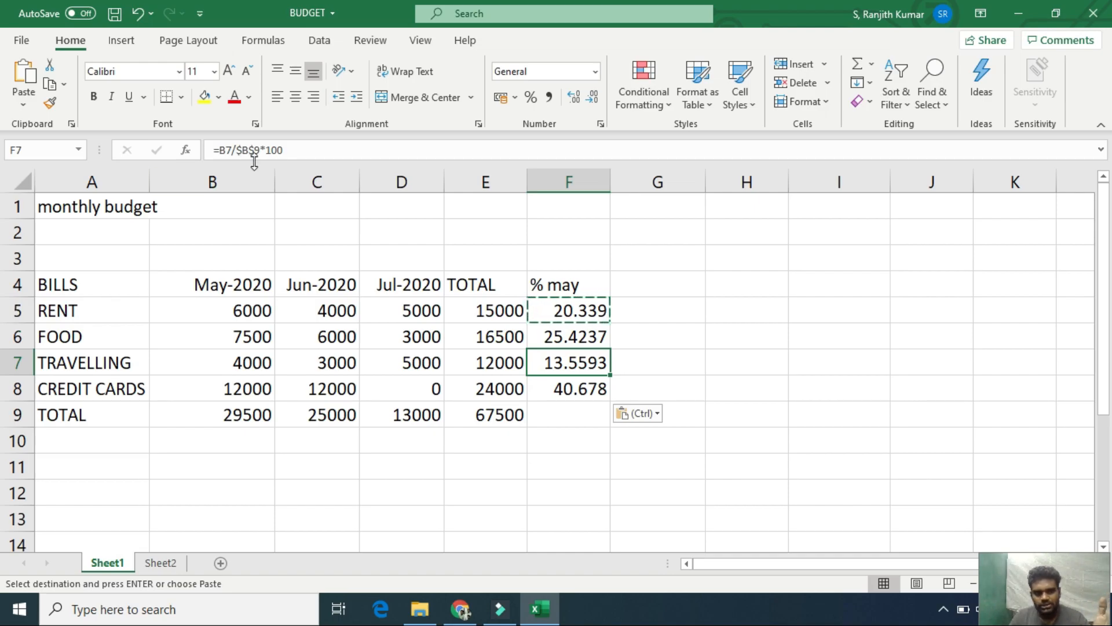
{"action": "left_click", "coordinate": [562, 392]}
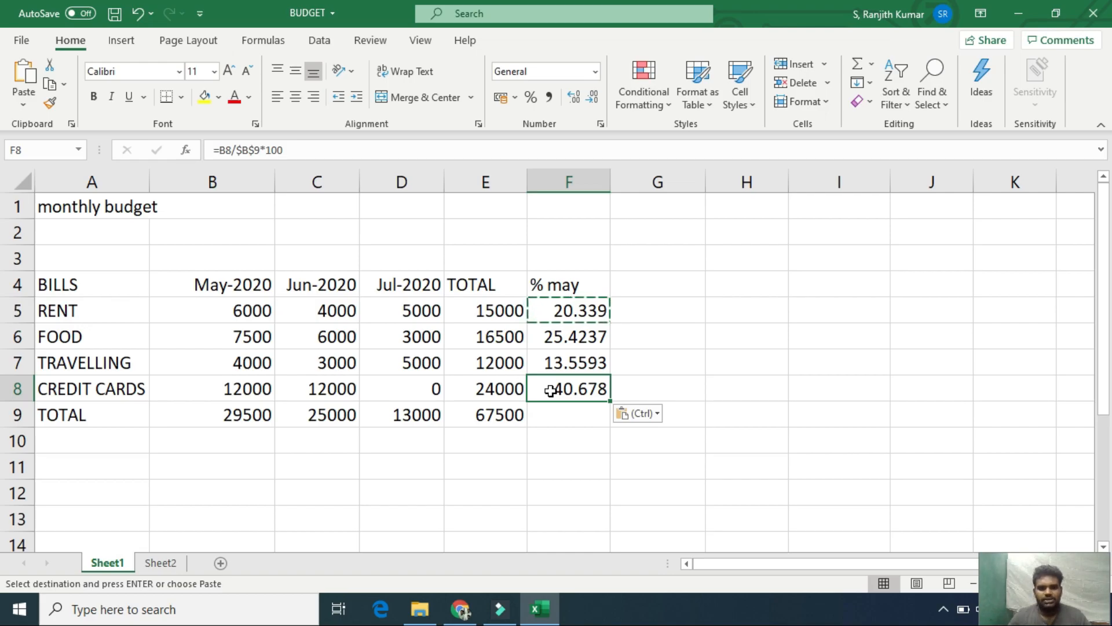
{"action": "left_click", "coordinate": [715, 380]}
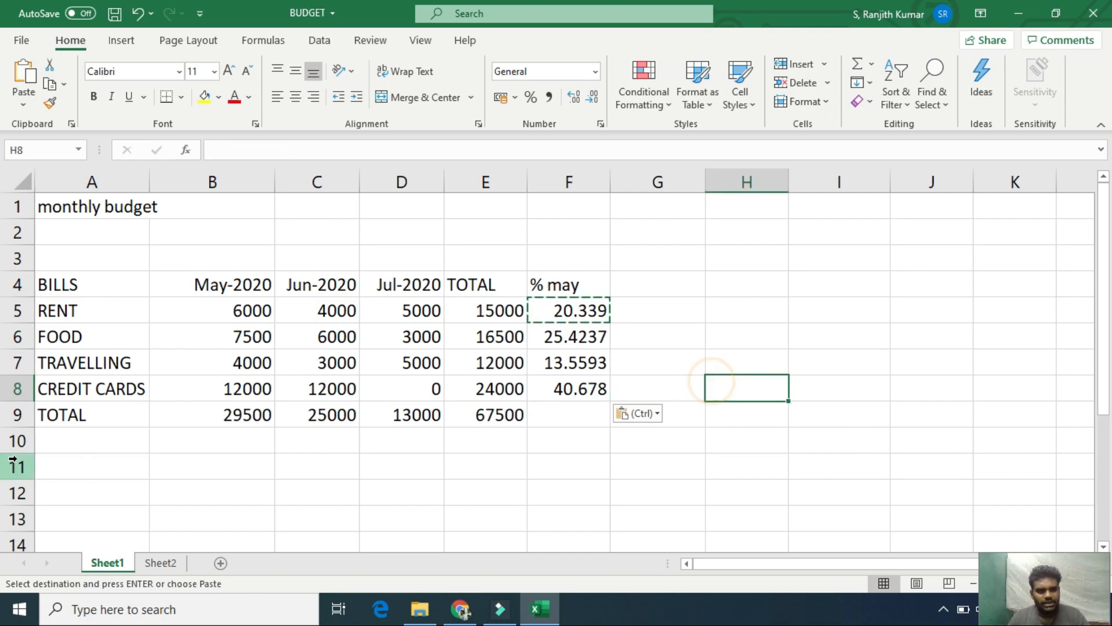
Copy the budget table A4:E9, without the % may column, to a new location starting at H4
{"action": "left_click_drag", "start_coordinate": [79, 284], "coordinate": [475, 414]}
{"action": "key", "text": "ctrl+c"}
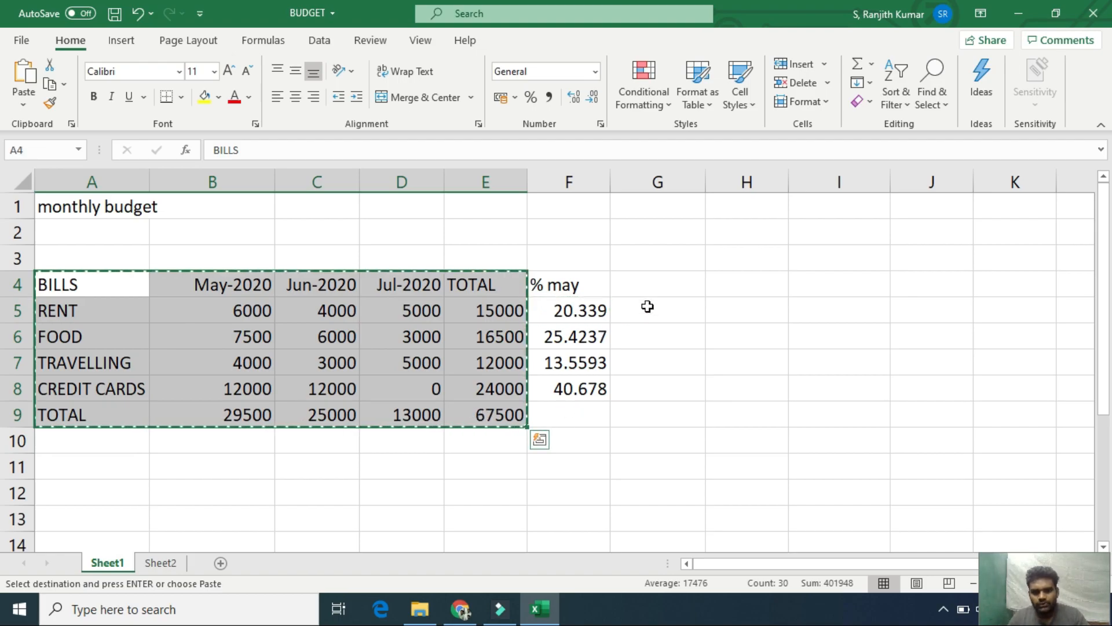
{"action": "left_click", "coordinate": [720, 288]}
{"action": "key", "text": "ctrl+v"}
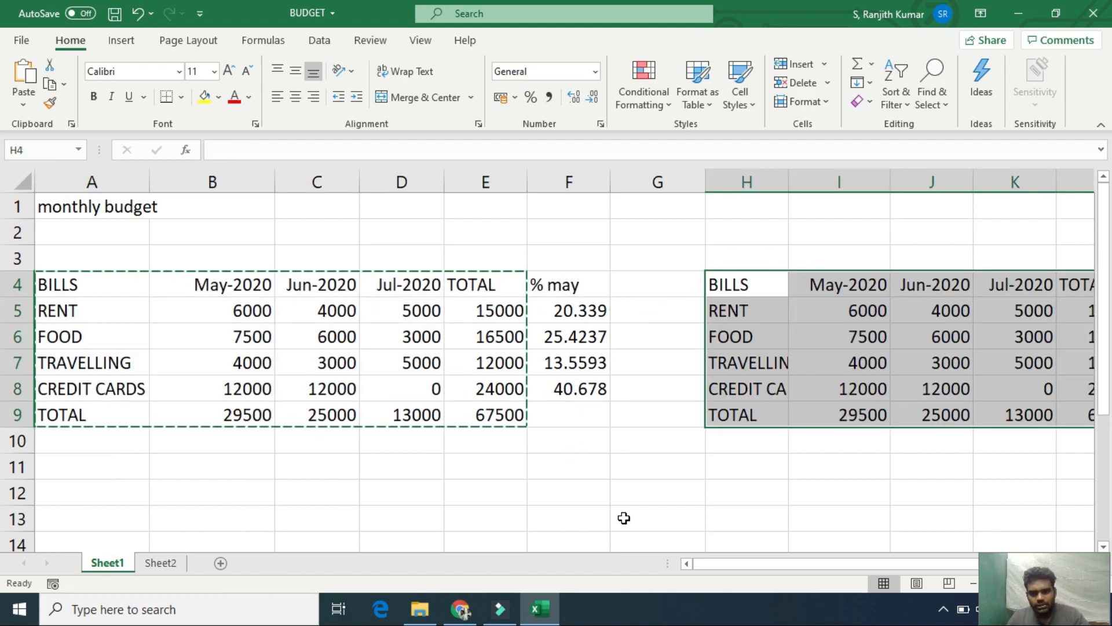
{"action": "left_click_drag", "start_coordinate": [711, 563], "coordinate": [762, 559]}
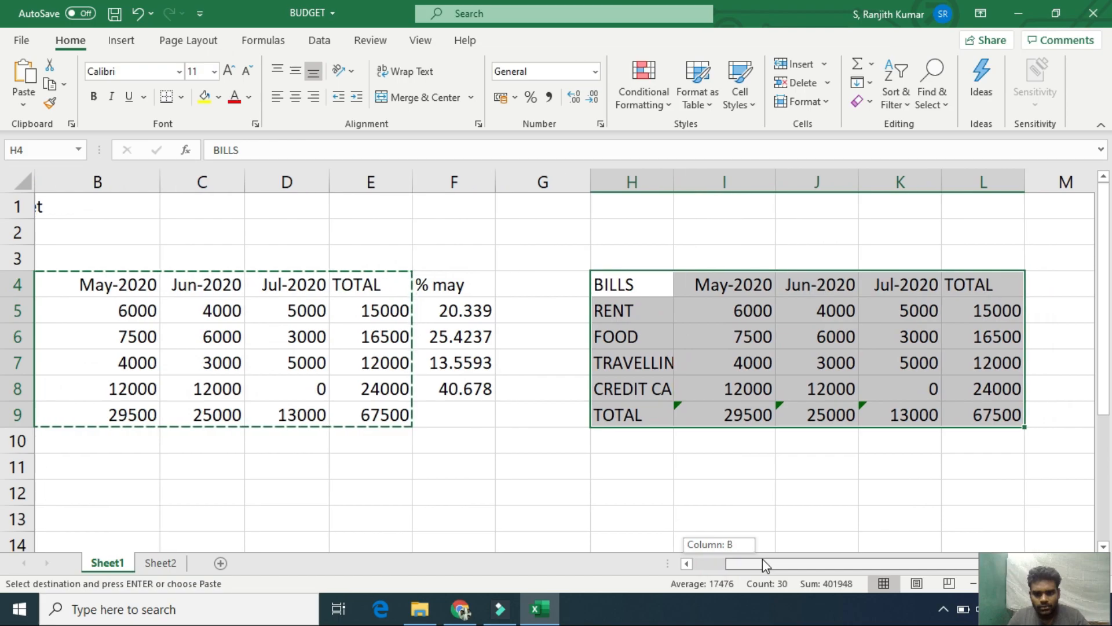
Clear the amounts in I5:L9 of the copied table and delete its TOTAL column heading in L4
{"action": "left_click_drag", "start_coordinate": [742, 313], "coordinate": [985, 411]}
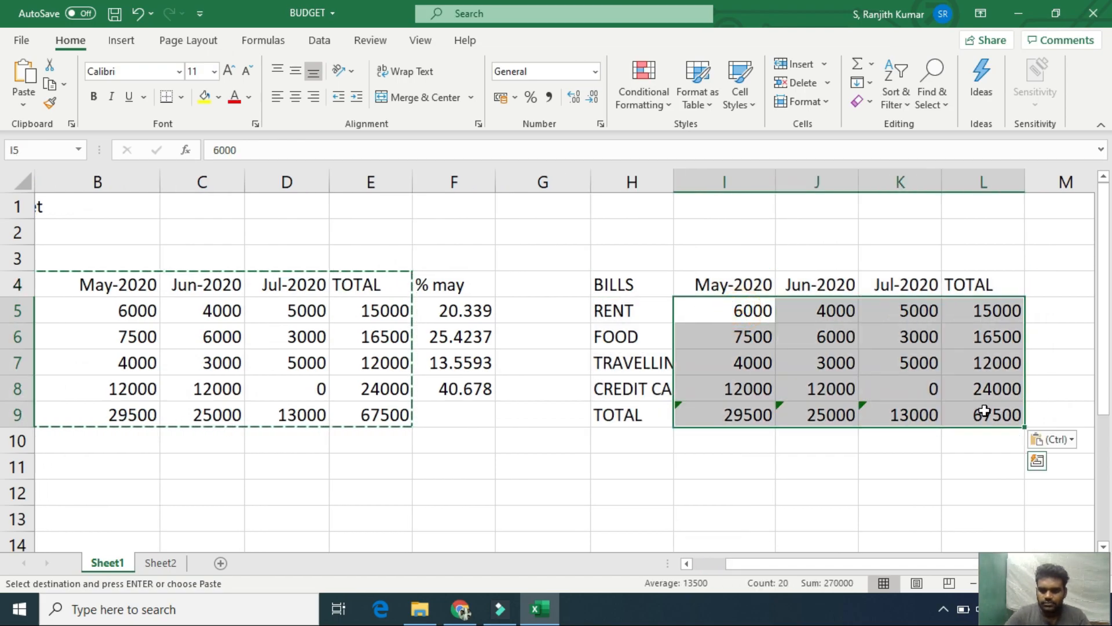
{"action": "key", "text": "Delete"}
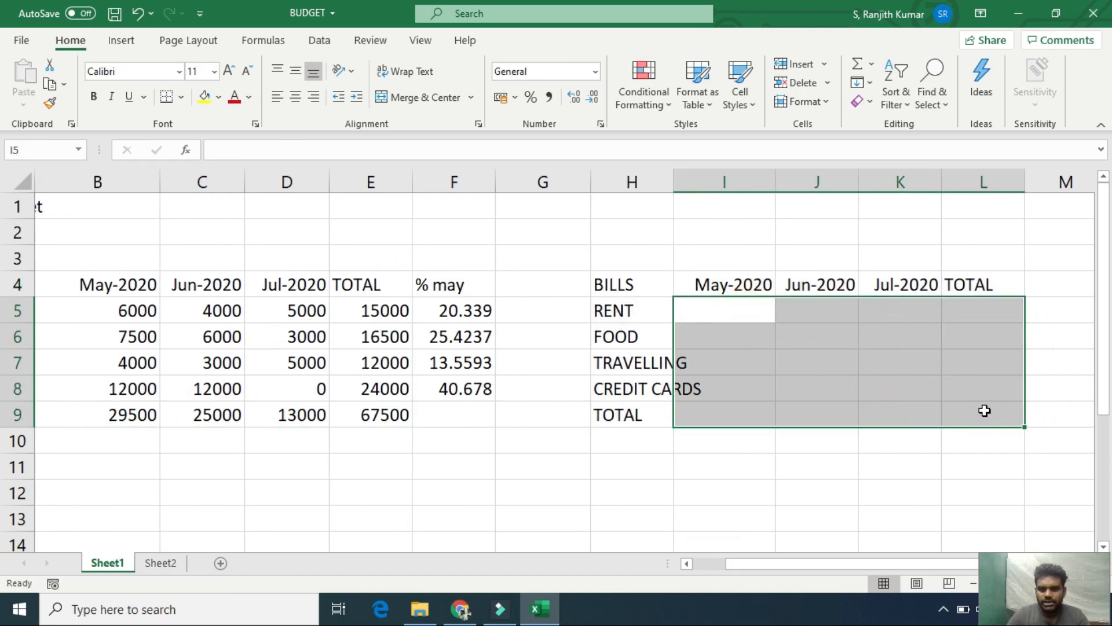
{"action": "left_click", "coordinate": [975, 288]}
{"action": "key", "text": "Delete"}
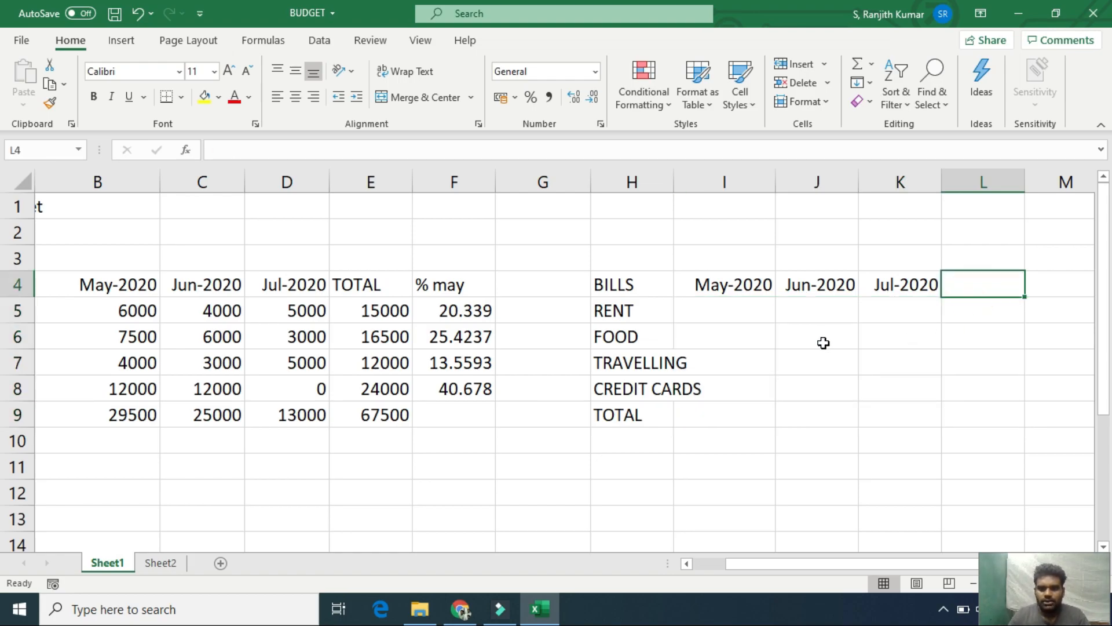
In I5, calculate RENT's May amount as a percentage of its row total with =B5/E5*100
{"action": "left_click", "coordinate": [733, 310]}
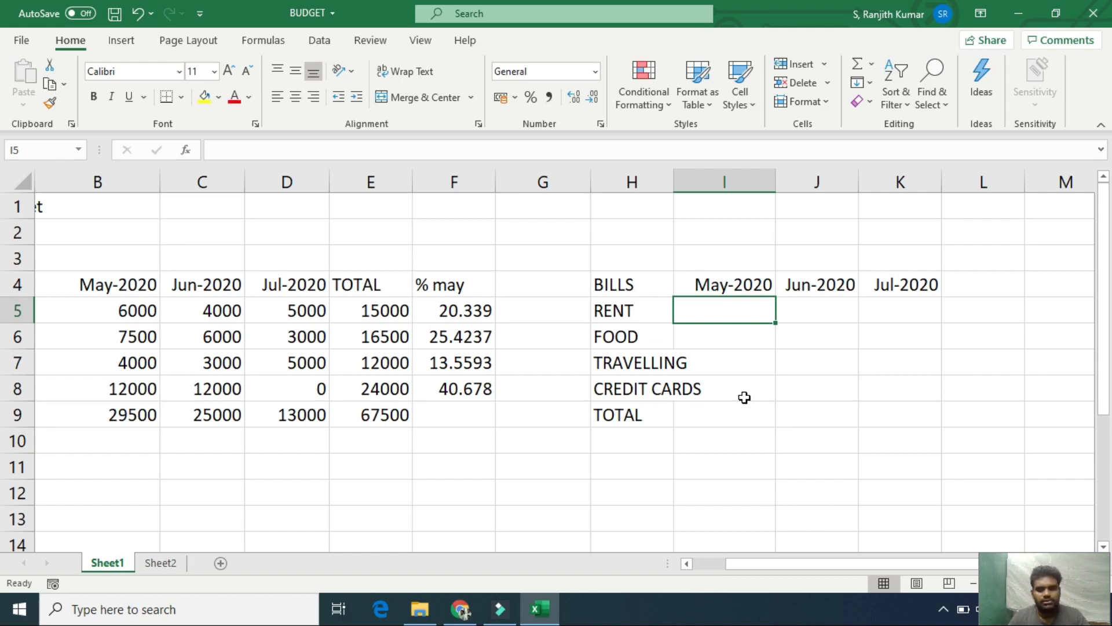
{"action": "type", "text": "="}
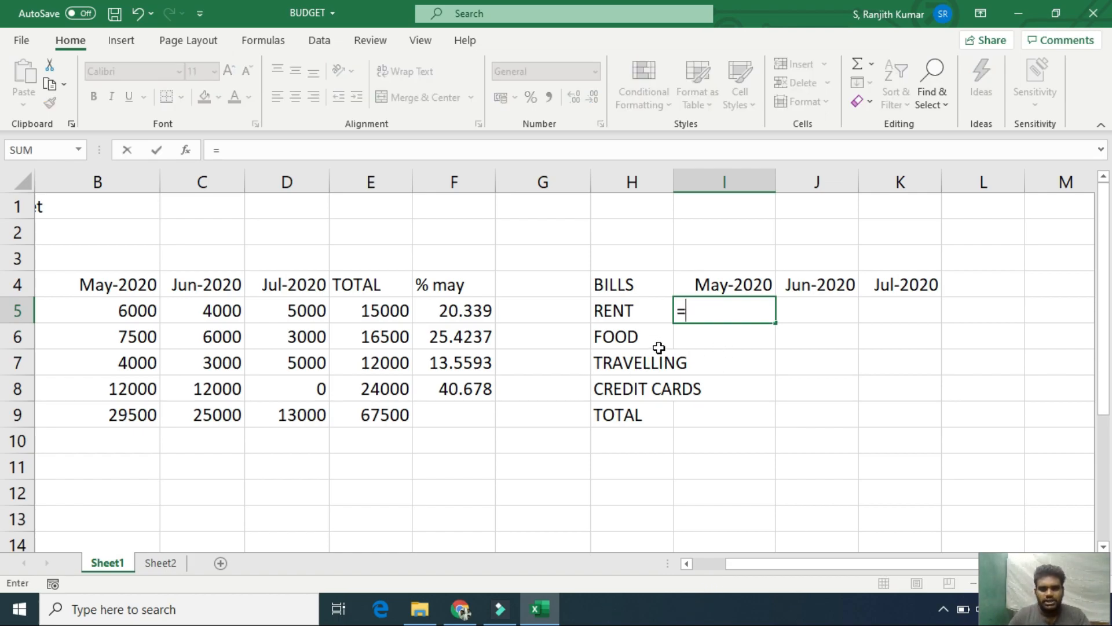
{"action": "left_click", "coordinate": [110, 311]}
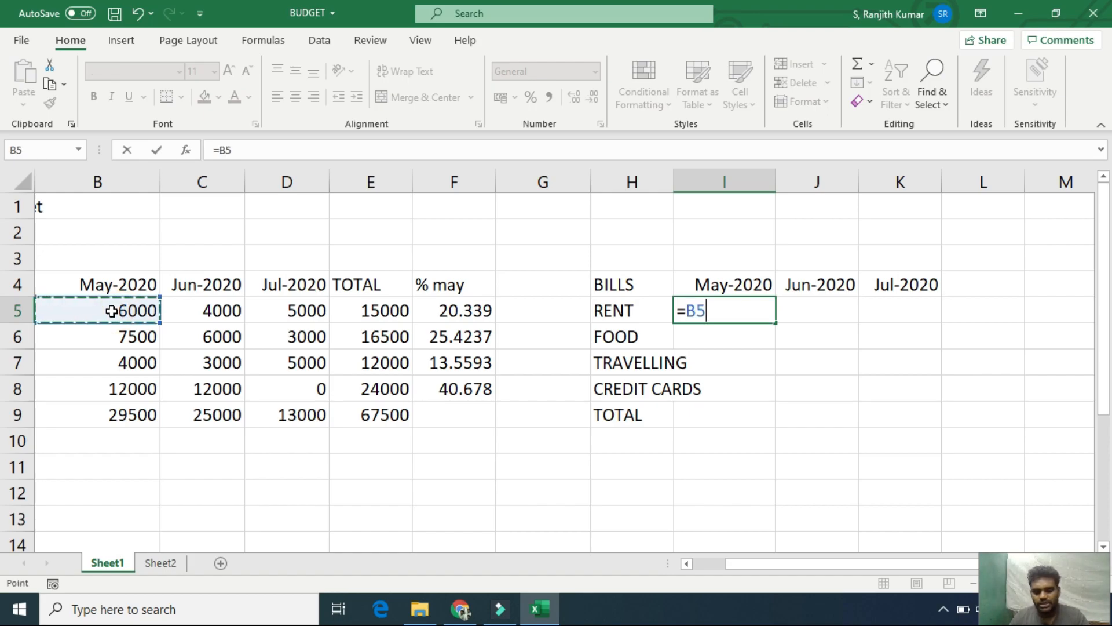
{"action": "type", "text": "/"}
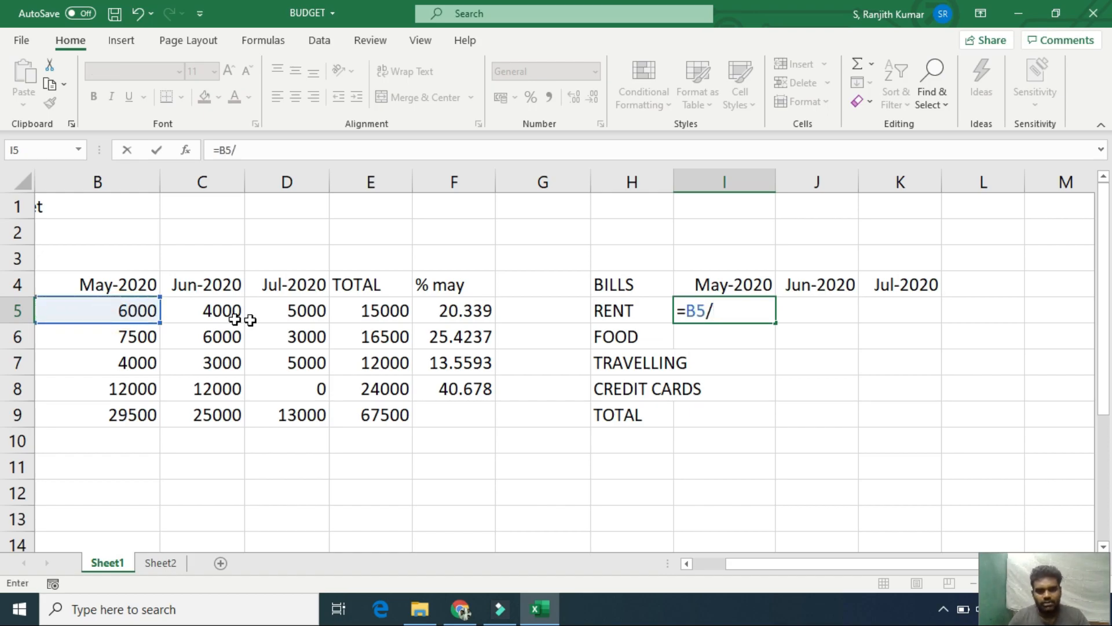
{"action": "left_click", "coordinate": [388, 311]}
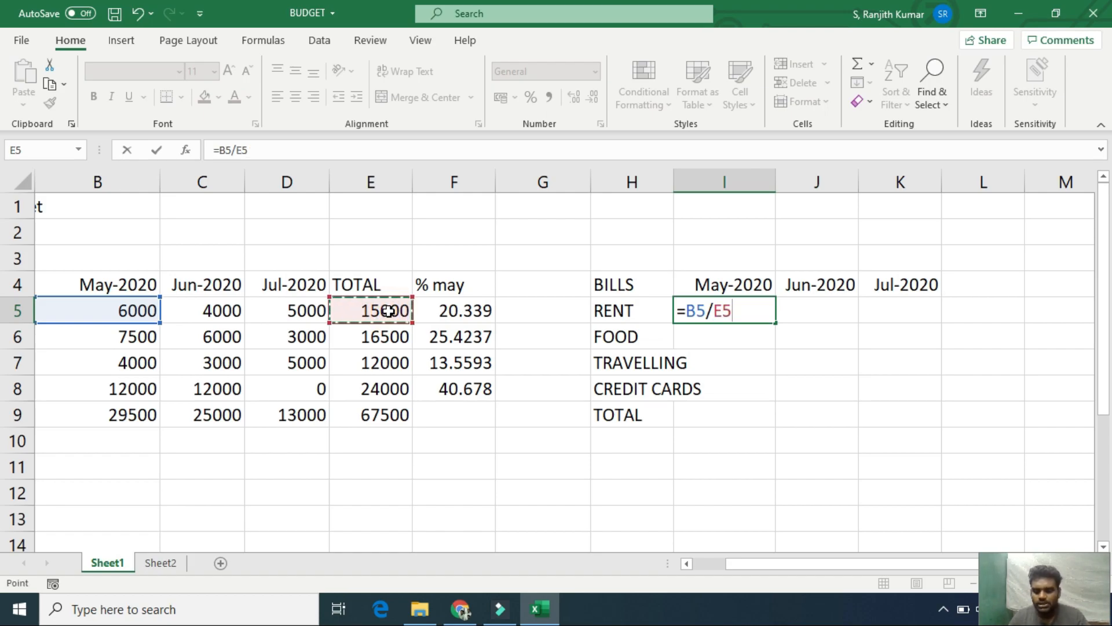
{"action": "key", "text": "ctrl+Return"}
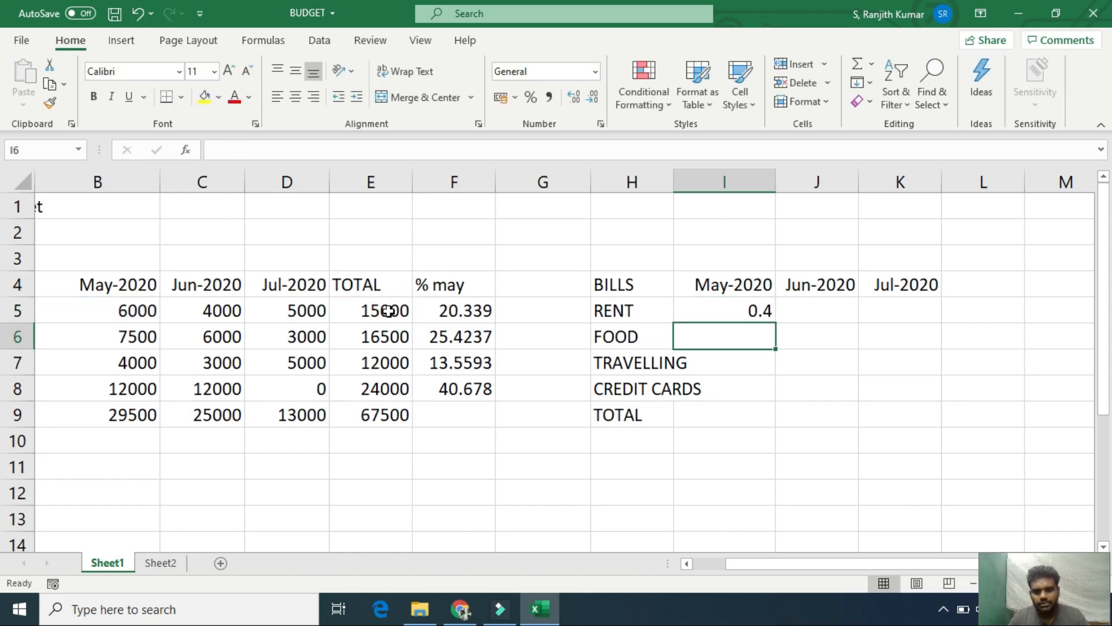
{"action": "left_click", "coordinate": [722, 316]}
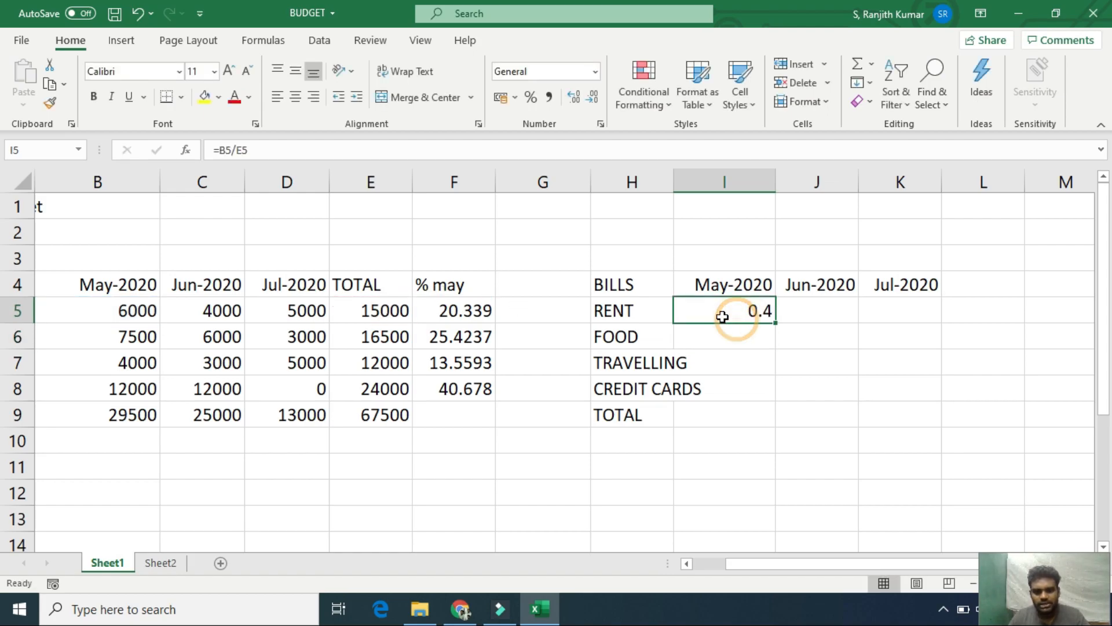
{"action": "left_click", "coordinate": [286, 152]}
{"action": "type", "text": "*100"}
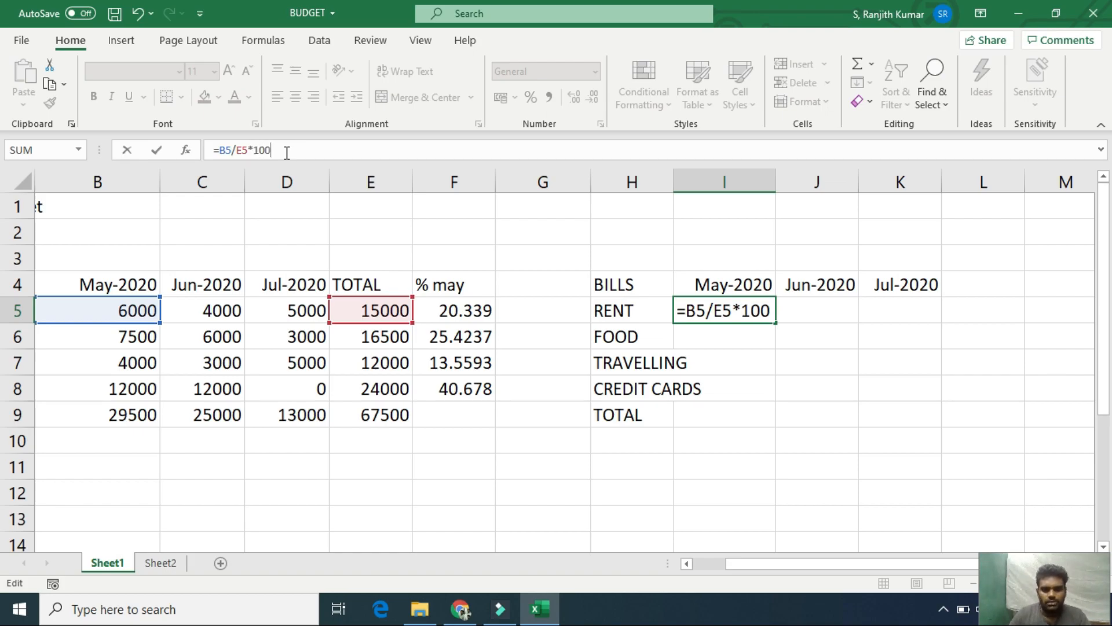
{"action": "key", "text": "Return"}
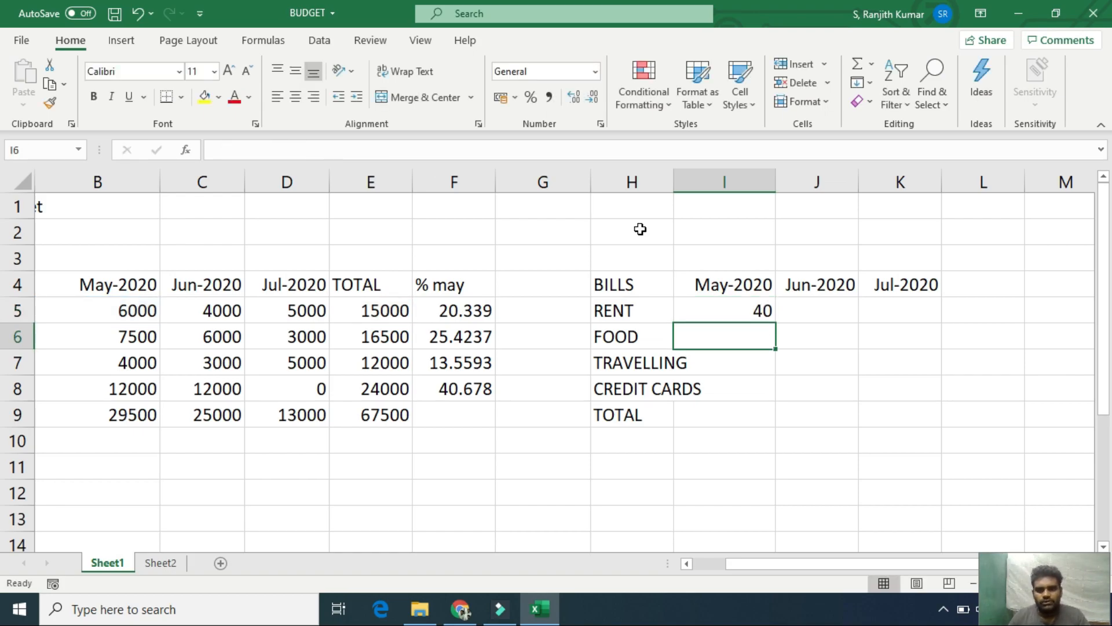
Make the E5 reference in I5's formula absolute so that it reads =B5/$E$5*100
{"action": "left_click", "coordinate": [742, 308]}
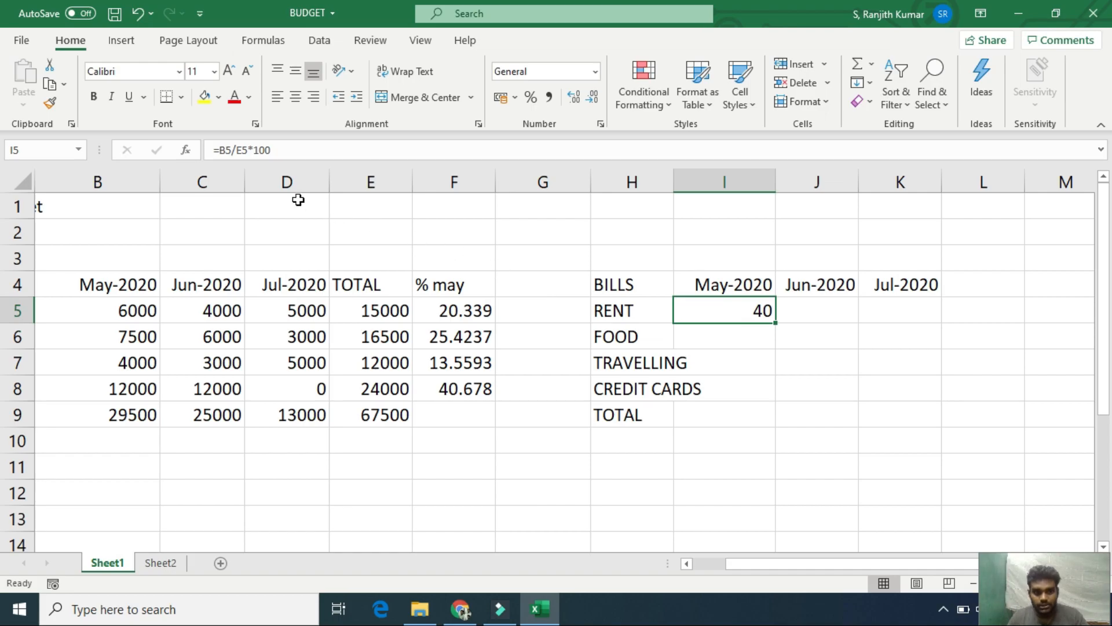
{"action": "left_click", "coordinate": [238, 150]}
{"action": "double_click", "coordinate": [241, 150]}
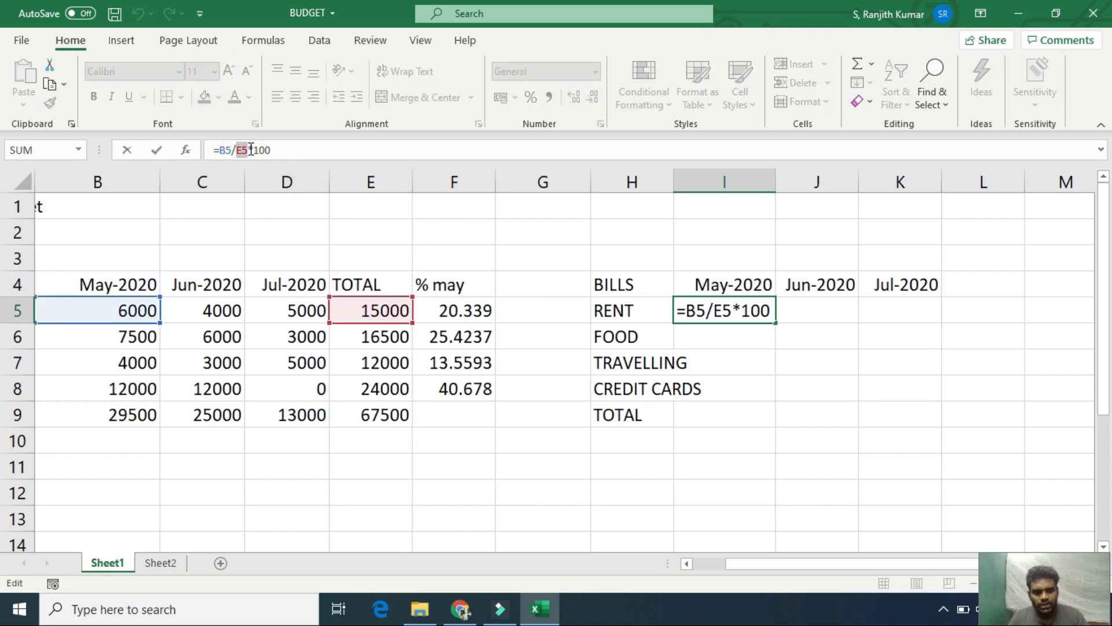
{"action": "key", "text": "F4"}
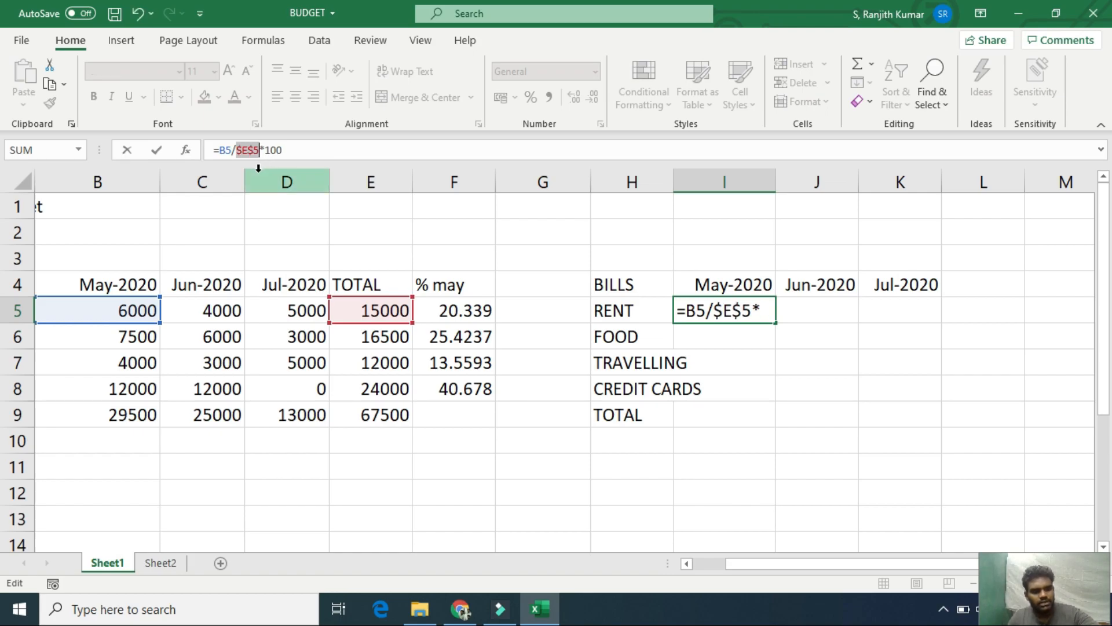
{"action": "key", "text": "Return"}
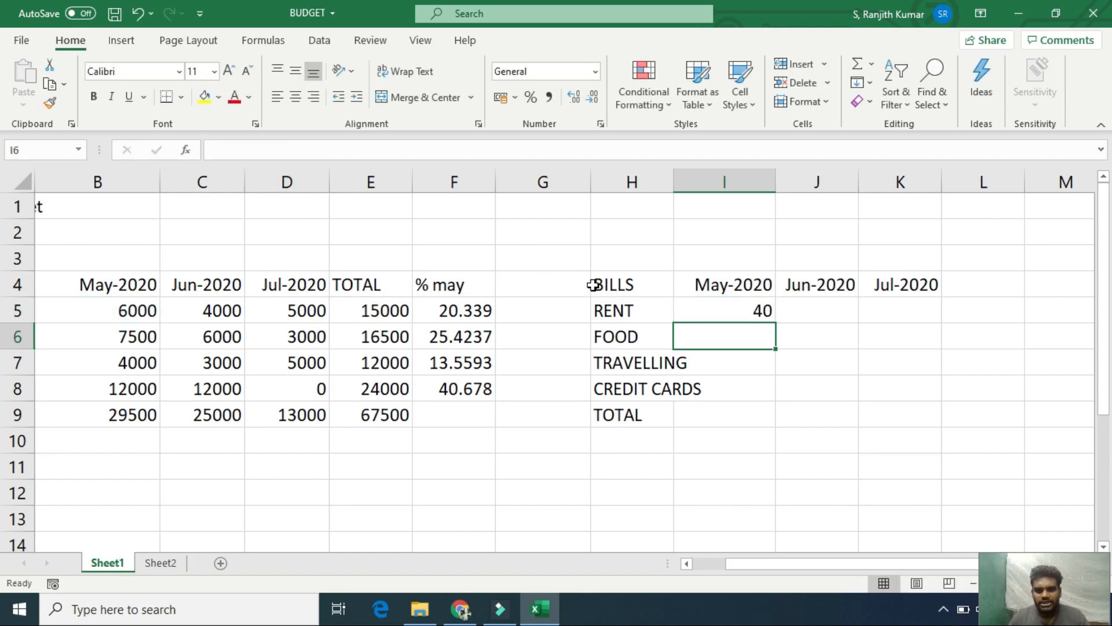
Copy the RENT percentage formula from I5 into J5 and K5 for June and July
{"action": "left_click", "coordinate": [701, 314]}
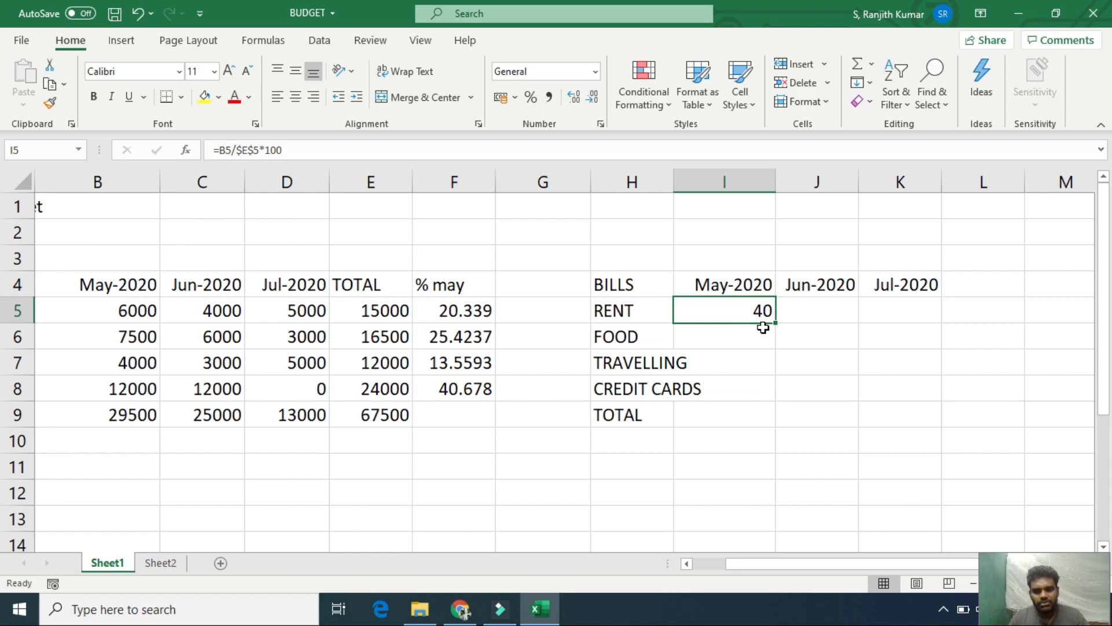
{"action": "key", "text": "ctrl+c"}
{"action": "left_click", "coordinate": [817, 316]}
{"action": "key", "text": "ctrl+v"}
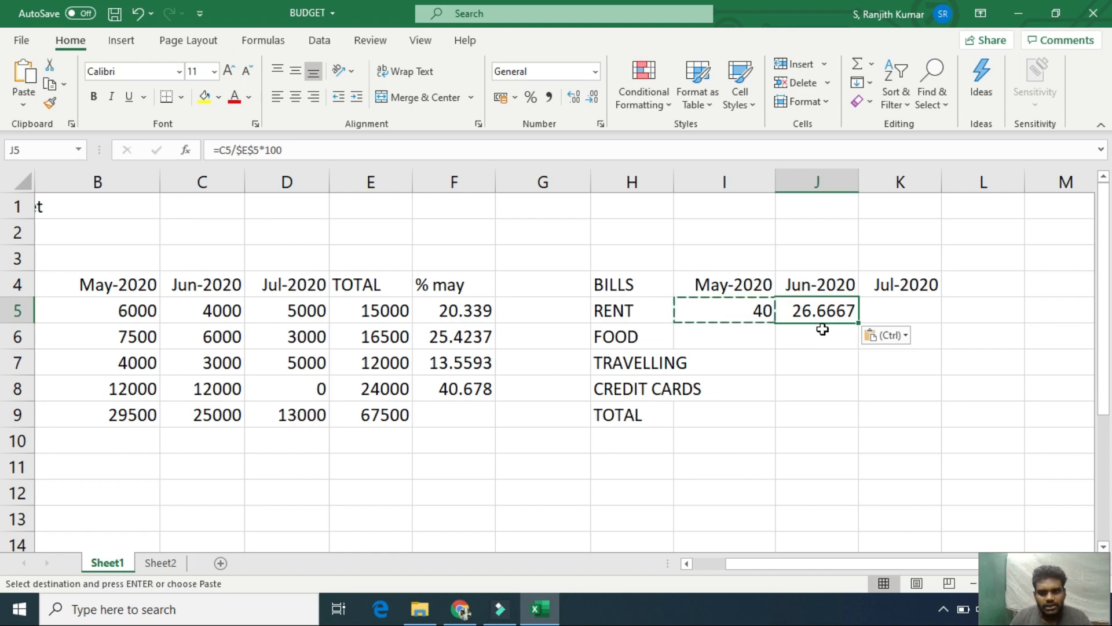
{"action": "key", "text": "ctrl+c"}
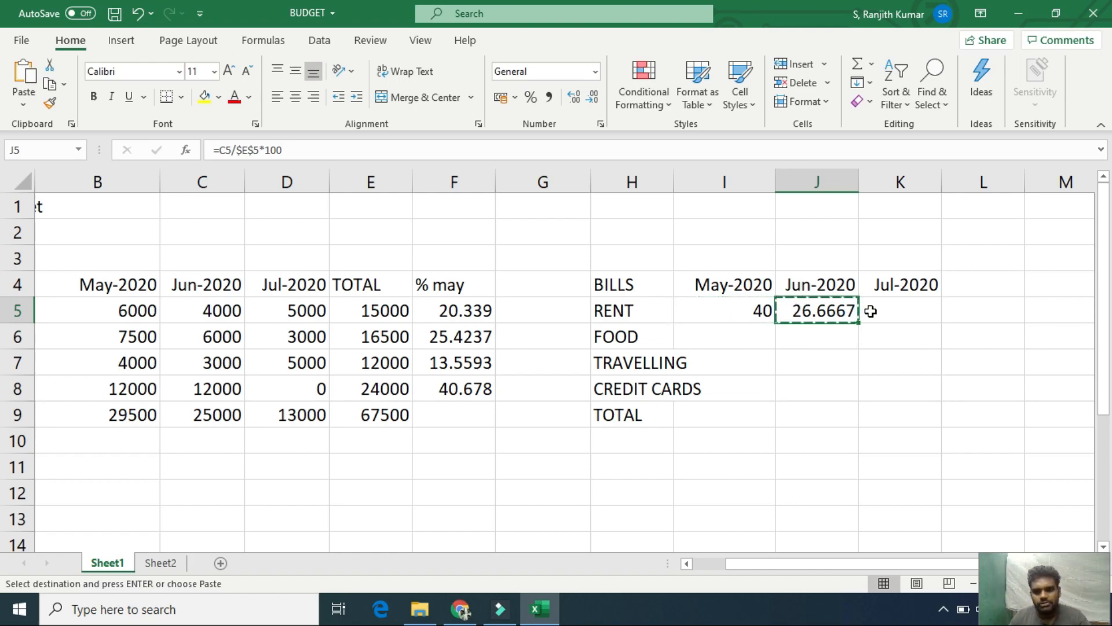
{"action": "left_click", "coordinate": [878, 318]}
{"action": "key", "text": "ctrl+v"}
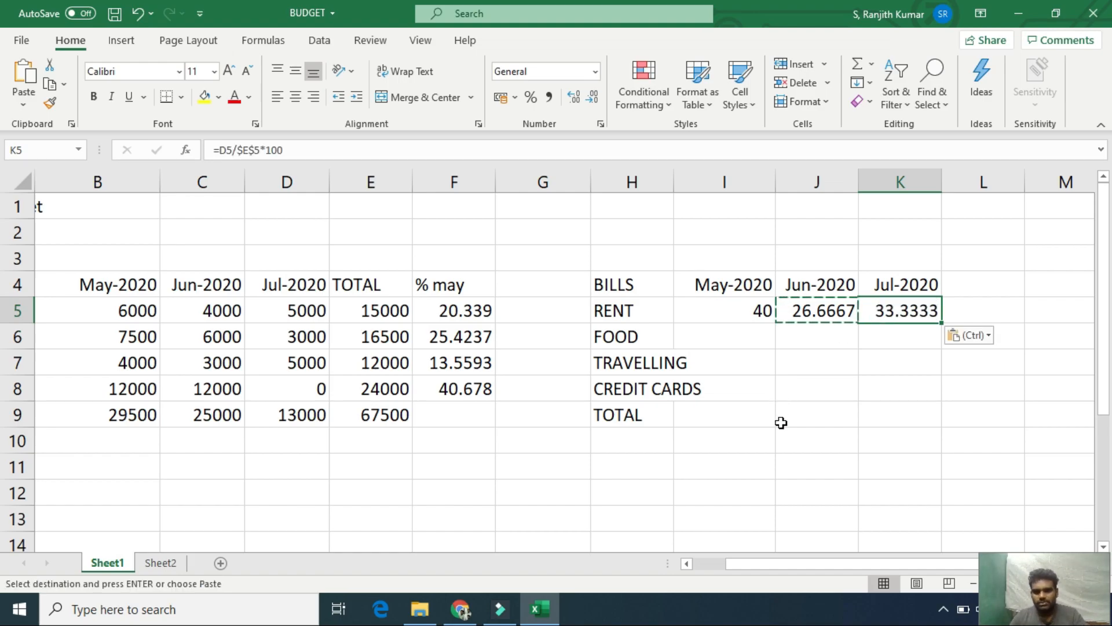
Check the sum of the RENT percentages across I5:K5
{"action": "left_click", "coordinate": [757, 309]}
{"action": "key", "text": "ctrl+v"}
{"action": "left_click_drag", "start_coordinate": [757, 309], "coordinate": [880, 313]}
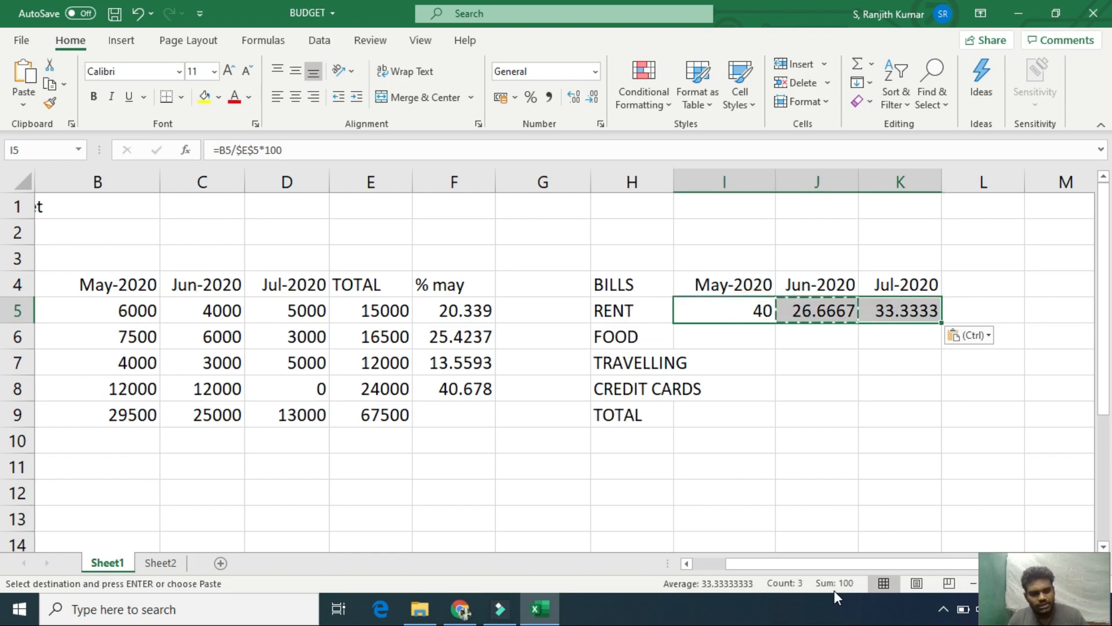
{"action": "left_click_drag", "start_coordinate": [813, 576], "coordinate": [872, 595]}
{"action": "key", "text": "Escape"}
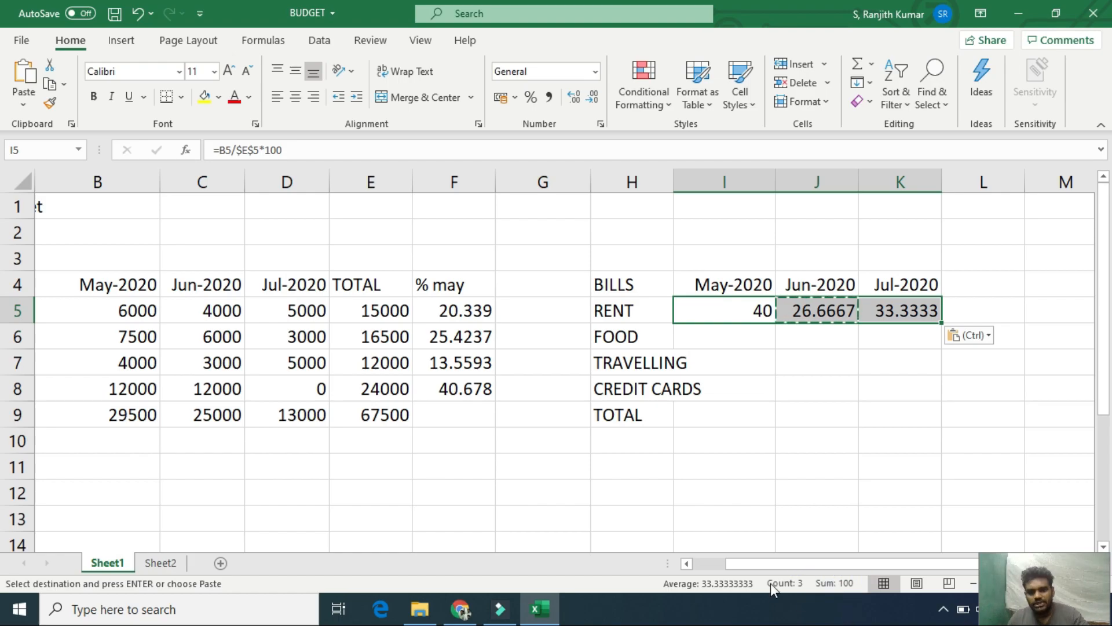
Try copying the RENT May percentage formula from I5 into I6 for the FOOD row
{"action": "left_click", "coordinate": [732, 317]}
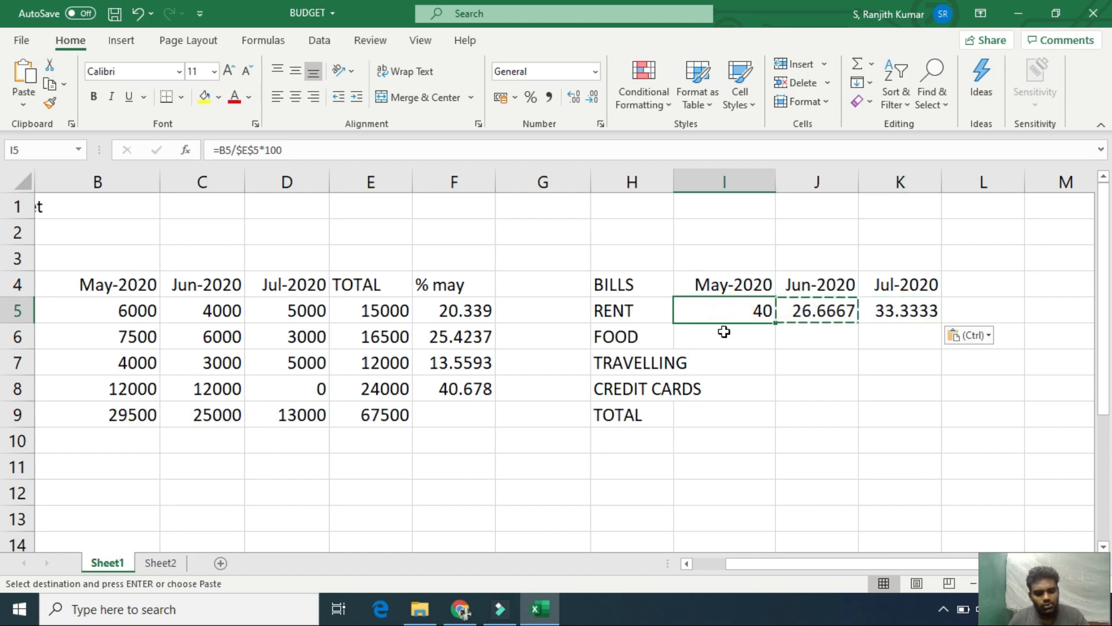
{"action": "key", "text": "ctrl+c"}
{"action": "left_click", "coordinate": [724, 333]}
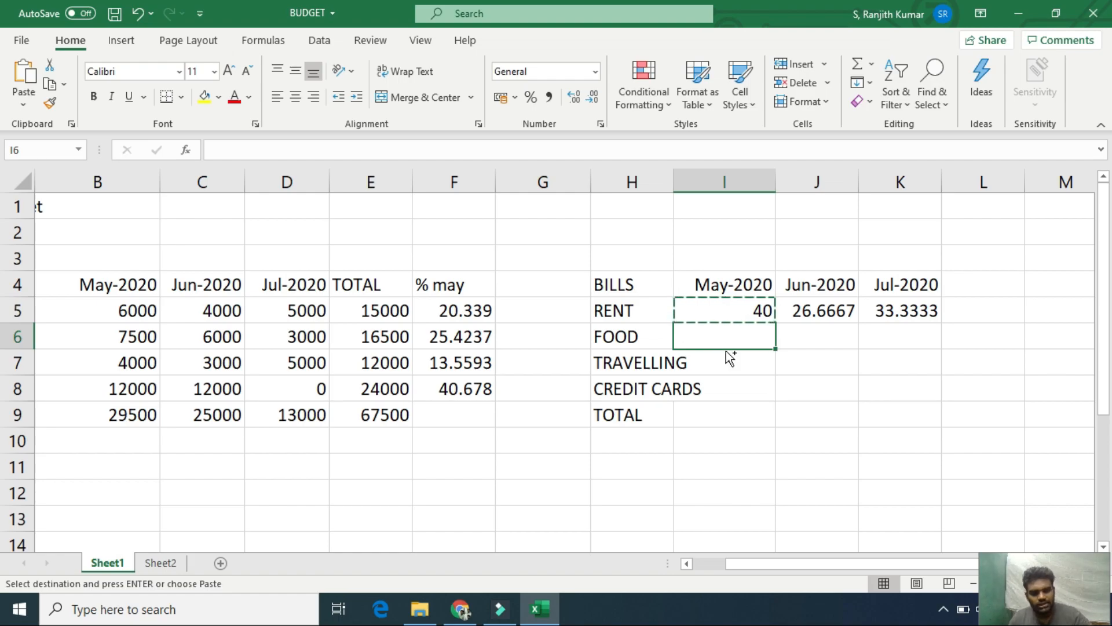
{"action": "key", "text": "ctrl+v"}
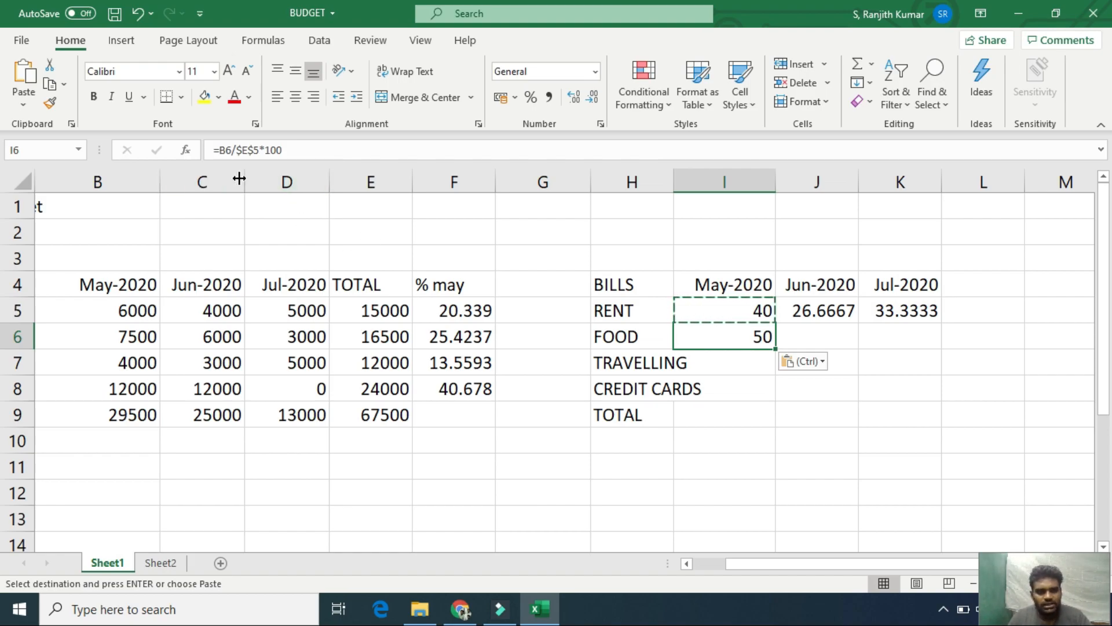
Change I5's formula to a mixed reference with only the column locked, =B5/$E5*100
{"action": "left_click", "coordinate": [736, 315]}
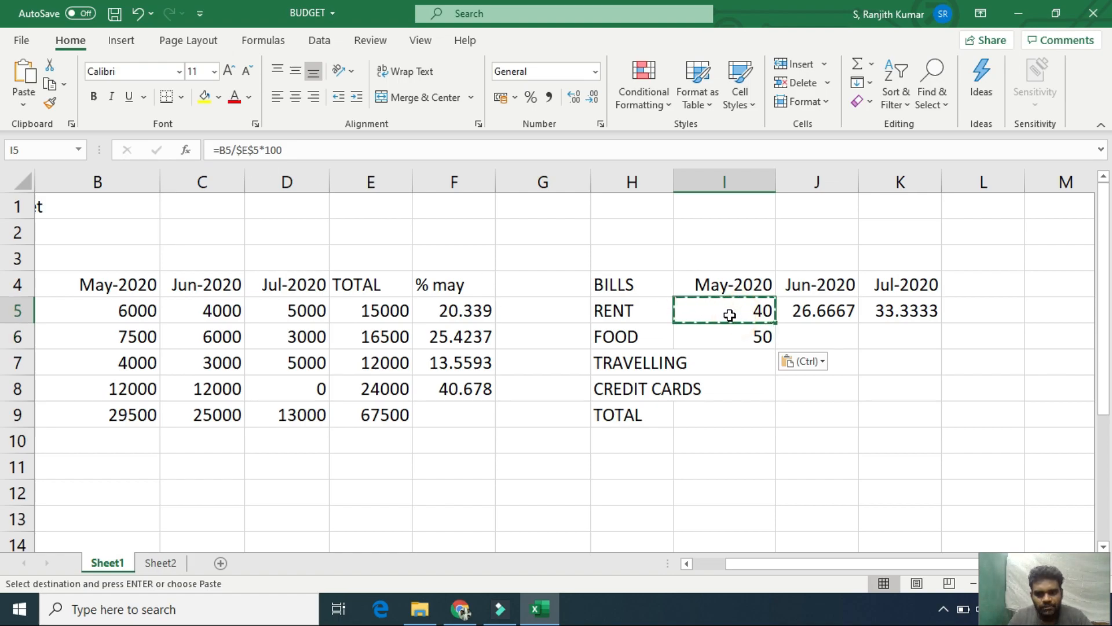
{"action": "left_click", "coordinate": [249, 150]}
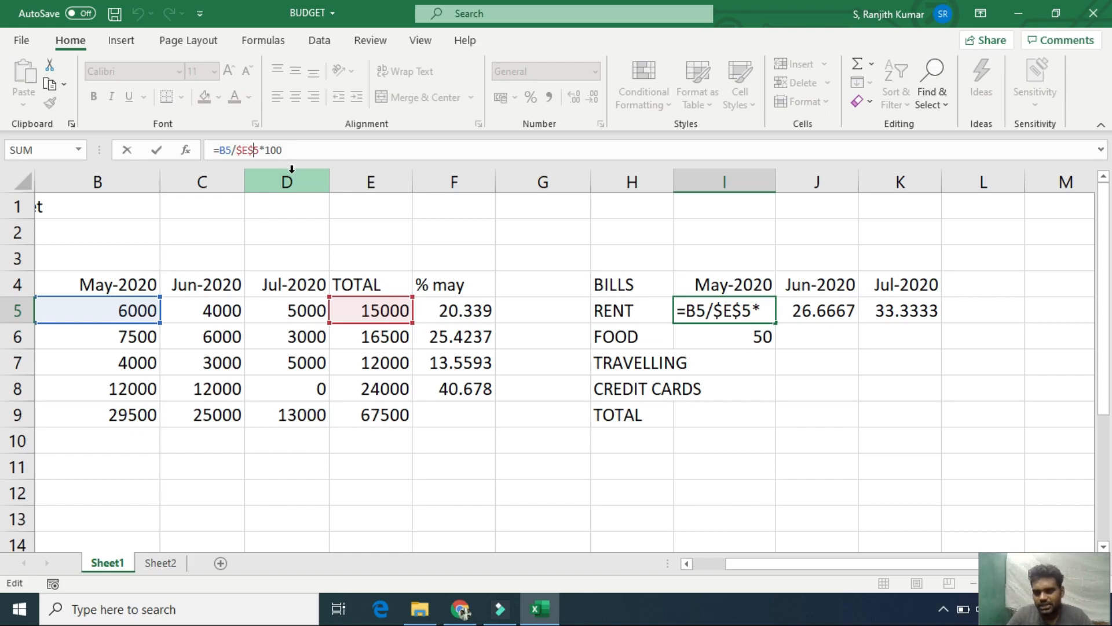
{"action": "key", "text": "BackSpace"}
{"action": "left_click", "coordinate": [293, 149]}
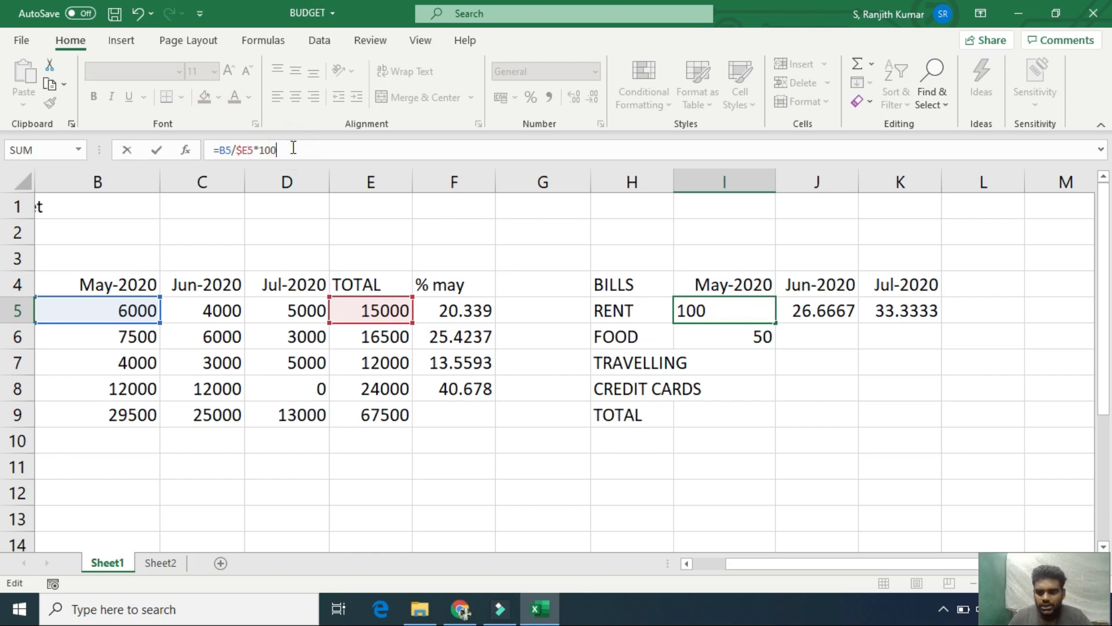
{"action": "key", "text": "Return"}
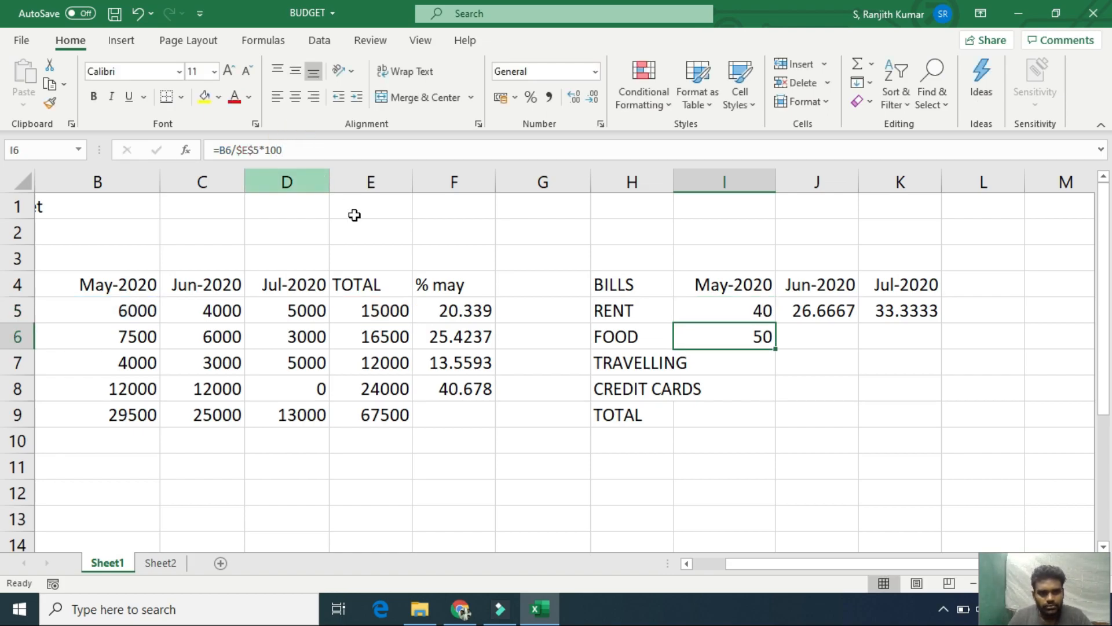
Copy the revised formula from I5 into I6 for FOOD and check its cell references
{"action": "left_click", "coordinate": [728, 315]}
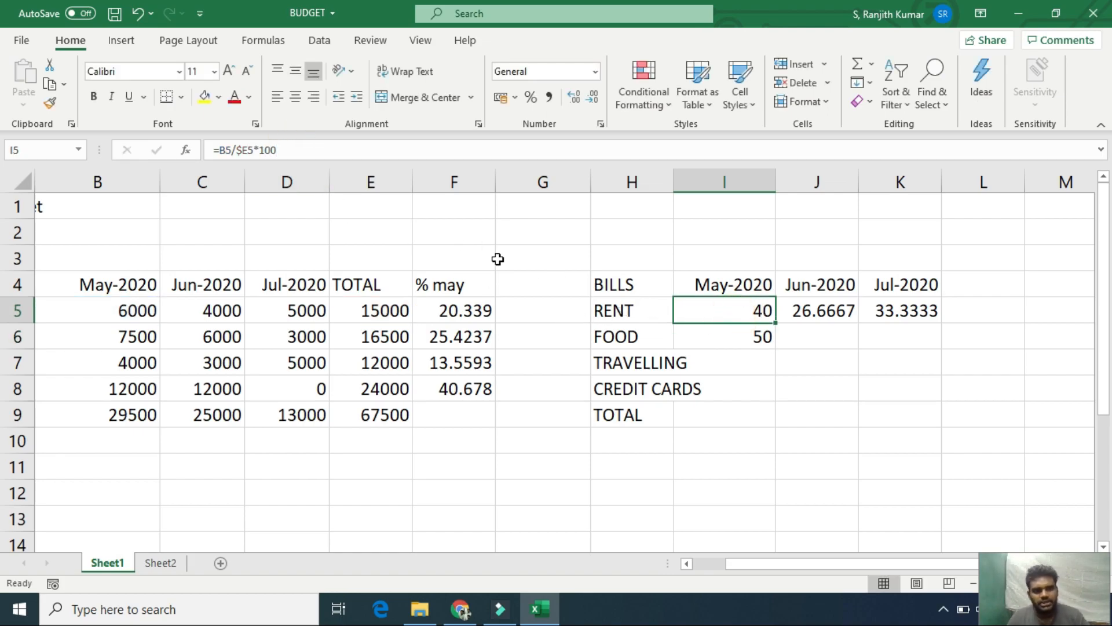
{"action": "key", "text": "ctrl+c"}
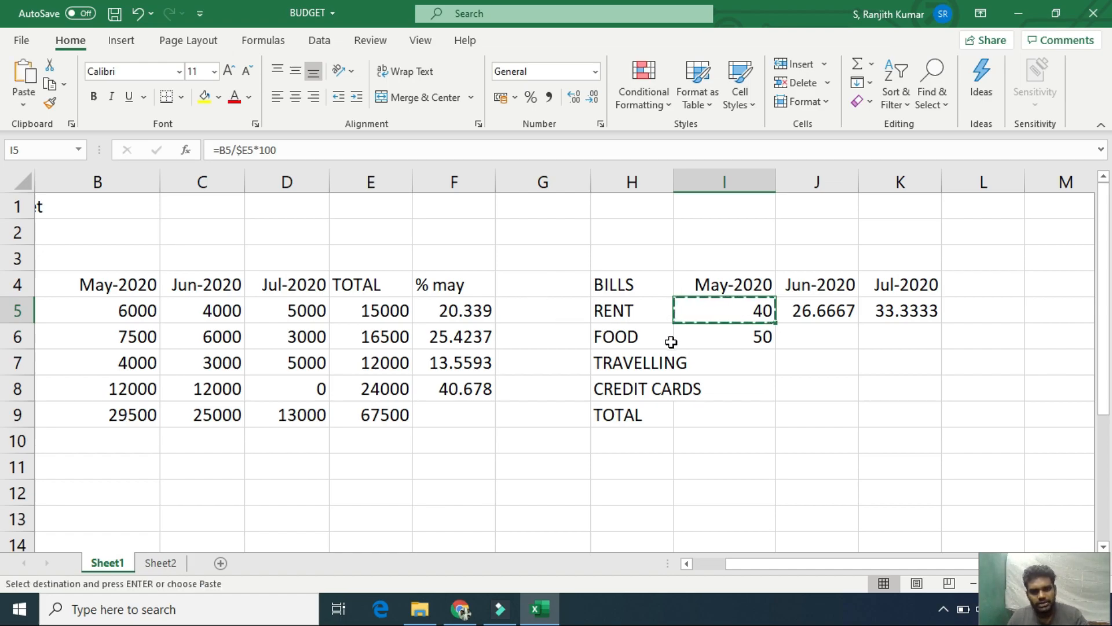
{"action": "left_click", "coordinate": [687, 346]}
{"action": "key", "text": "ctrl+v"}
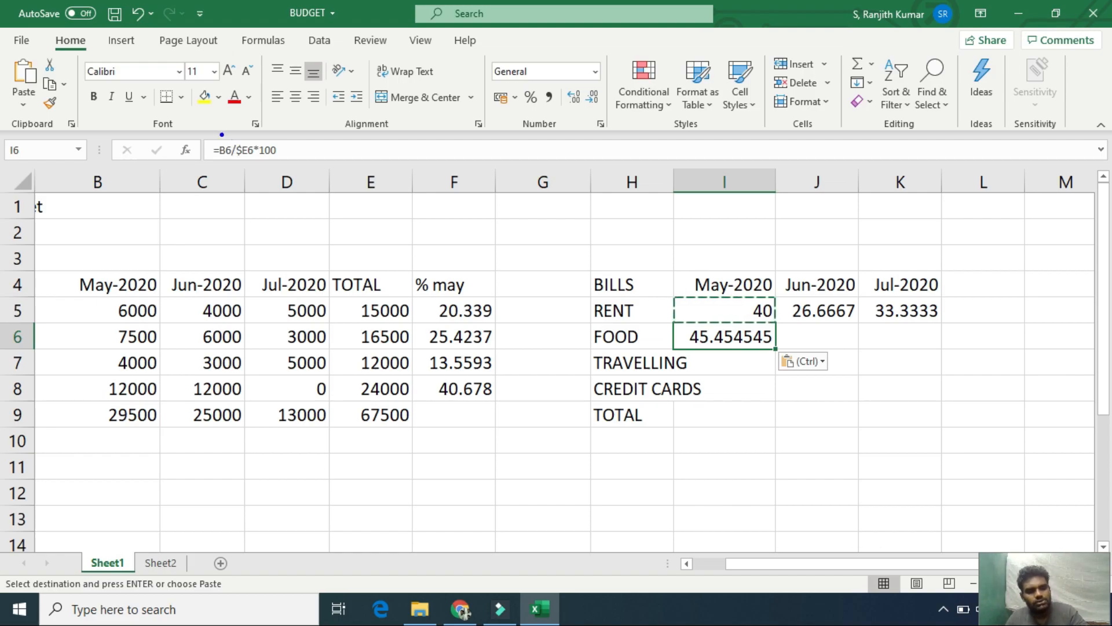
{"action": "left_click_drag", "start_coordinate": [201, 141], "coordinate": [298, 172]}
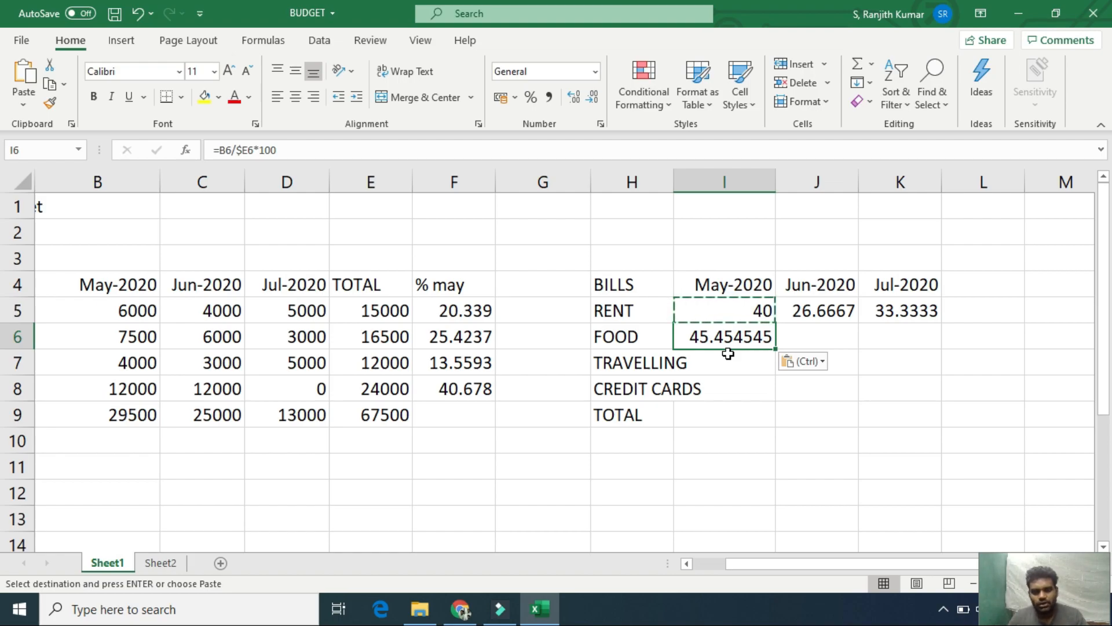
Copy the FOOD percentage formula from I6 into J6:K6 and check the references in both cells
{"action": "key", "text": "ctrl+c"}
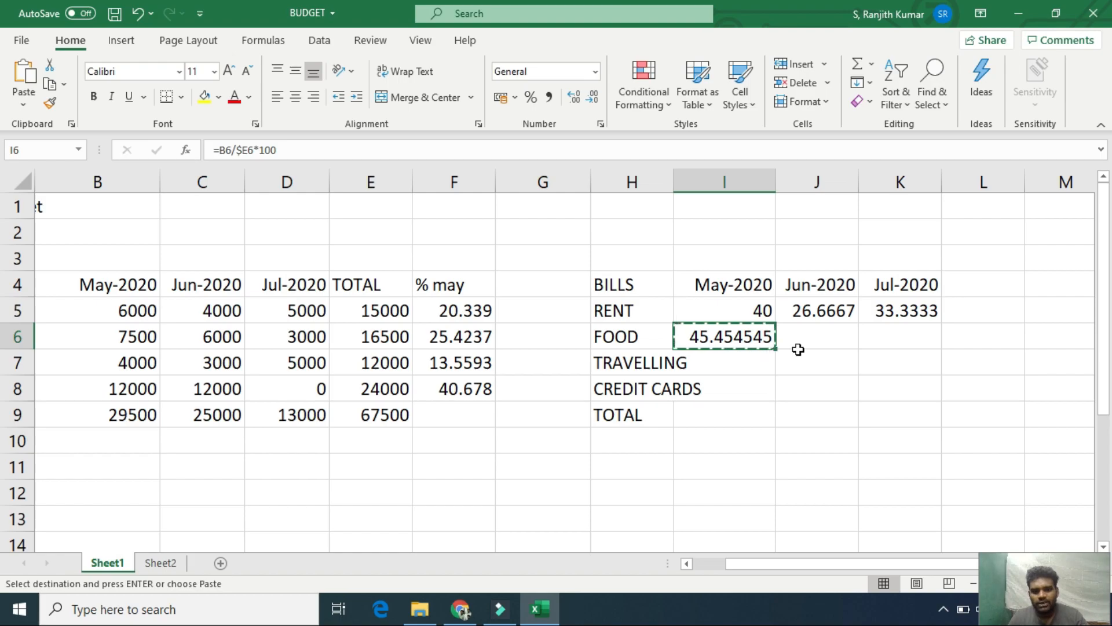
{"action": "left_click_drag", "start_coordinate": [810, 337], "coordinate": [869, 337]}
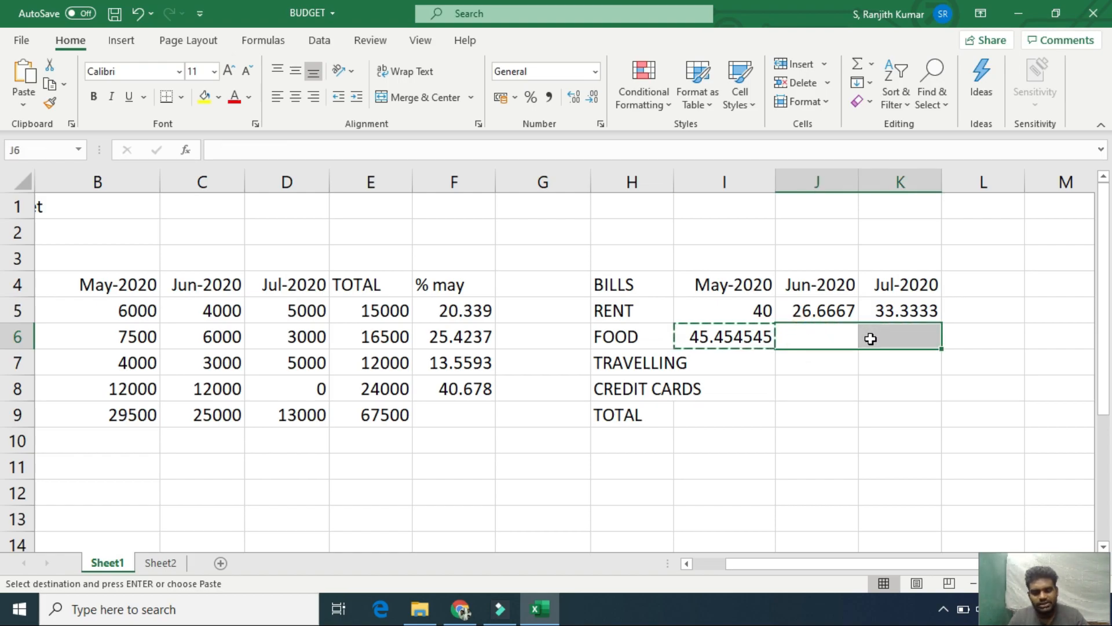
{"action": "key", "text": "ctrl+v"}
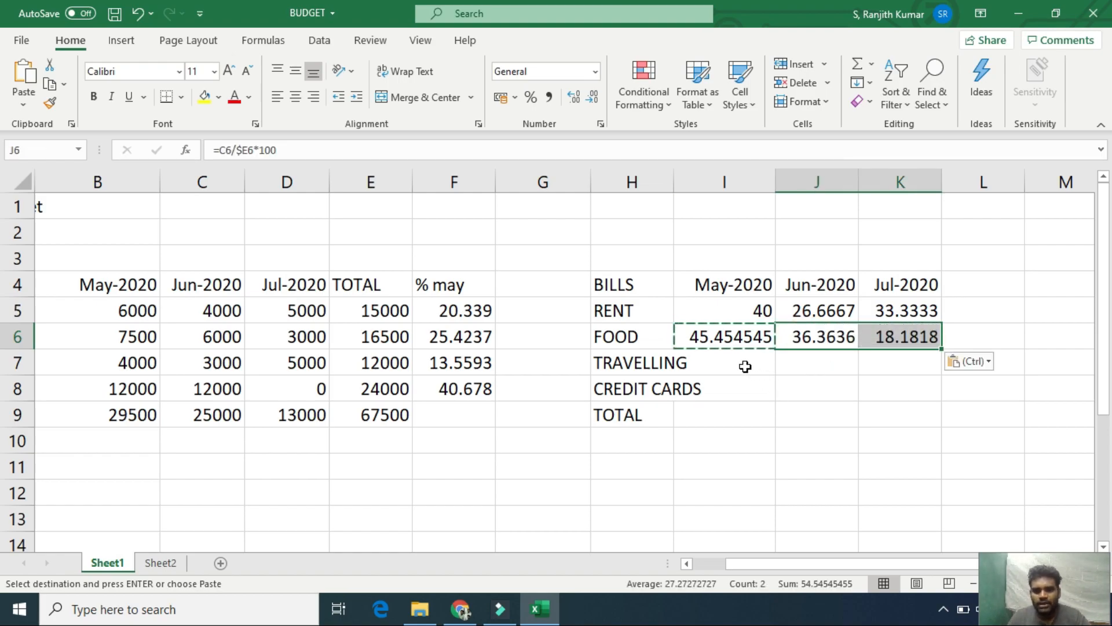
{"action": "left_click", "coordinate": [798, 335]}
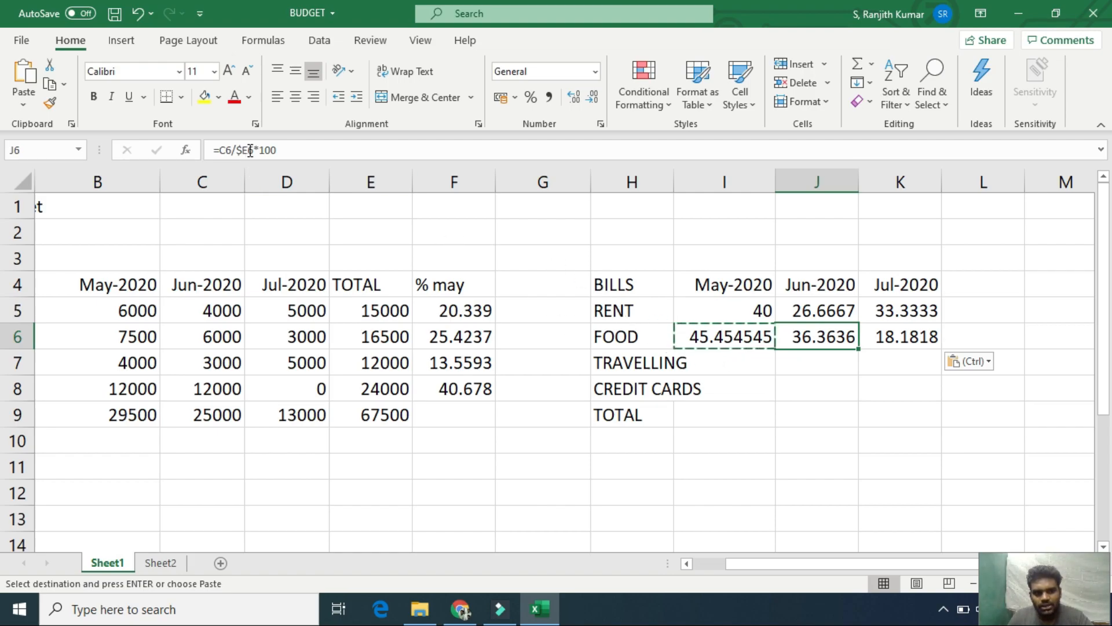
{"action": "left_click", "coordinate": [914, 347]}
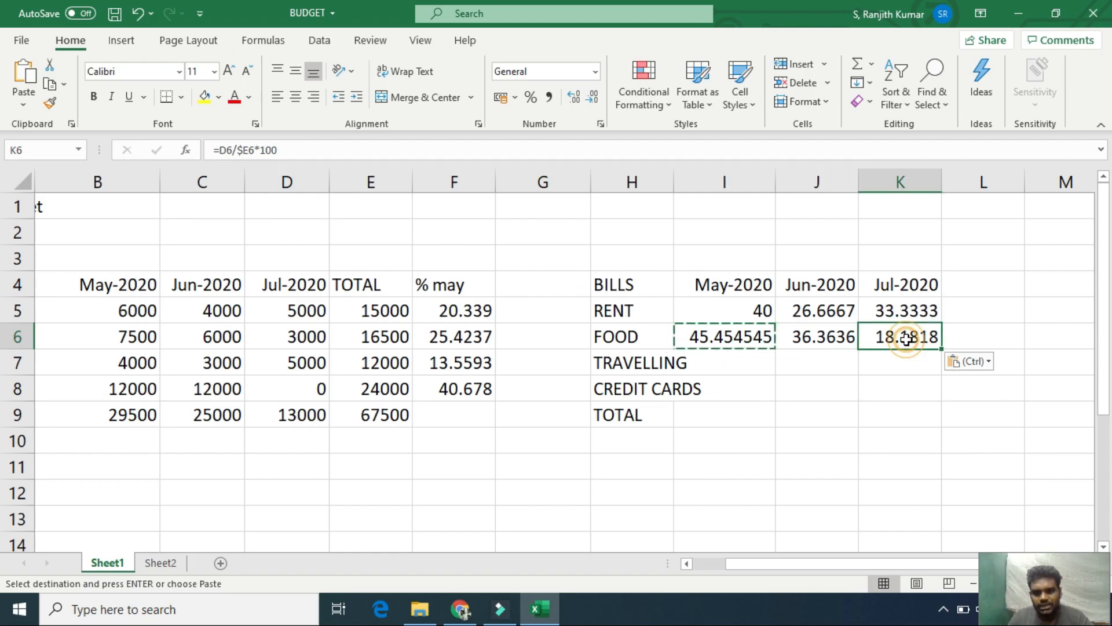
Copy the percentage formula from K6 into I7:I8 for TRAVELLING and CREDIT CARDS and check the cell references in both cells
{"action": "left_click", "coordinate": [814, 342]}
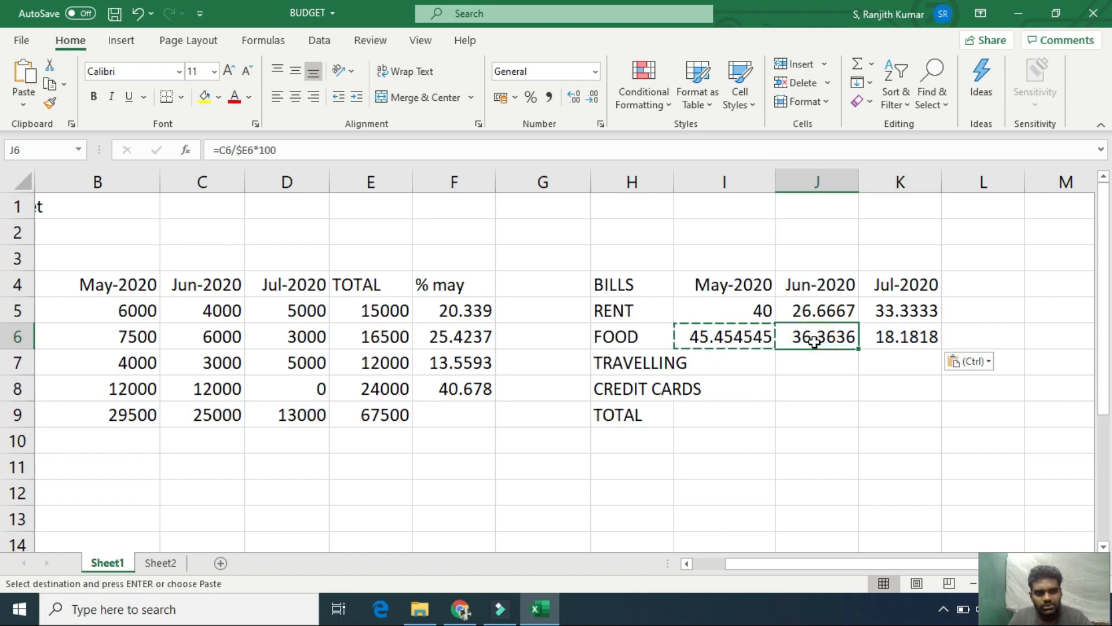
{"action": "left_click", "coordinate": [884, 341]}
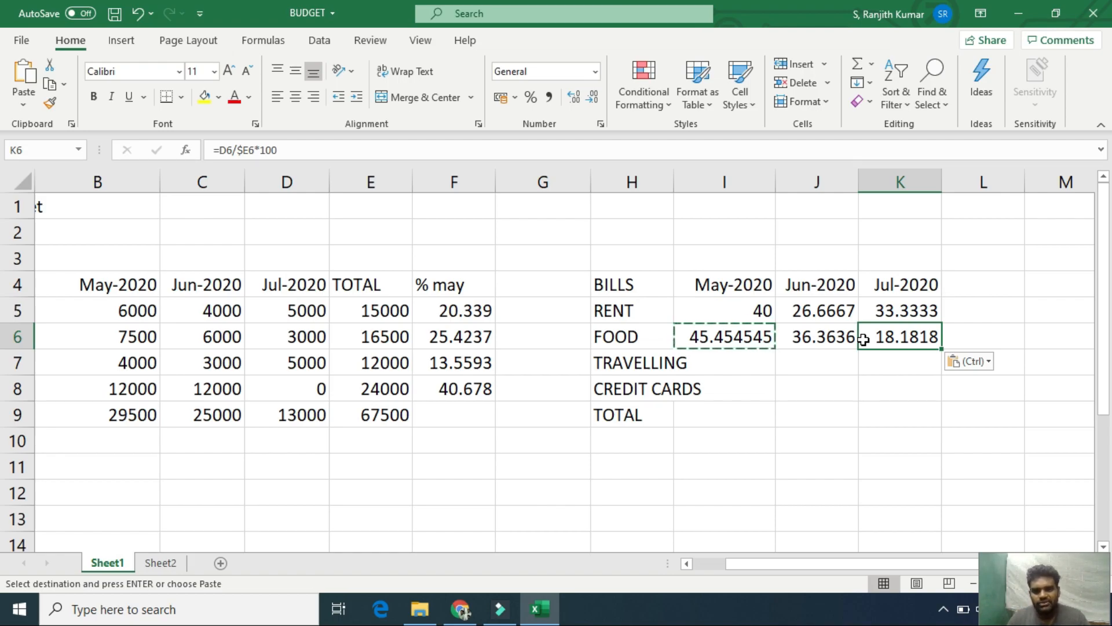
{"action": "key", "text": "ctrl"}
{"action": "key", "text": "ctrl"}
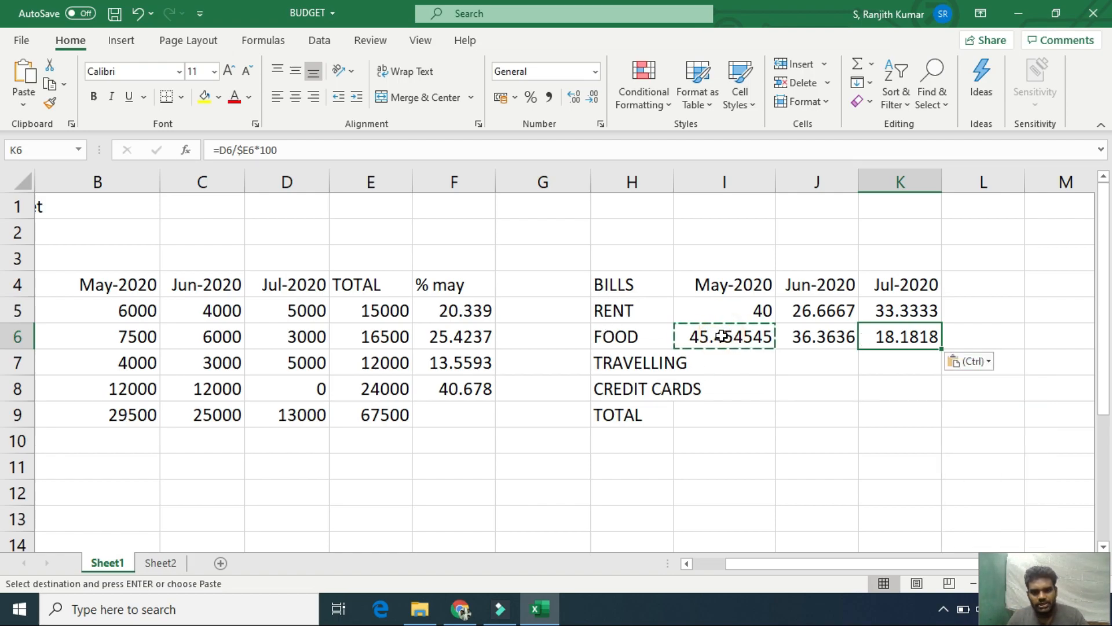
{"action": "key", "text": "ctrl+c"}
{"action": "left_click_drag", "start_coordinate": [717, 359], "coordinate": [719, 384]}
{"action": "key", "text": "ctrl+v"}
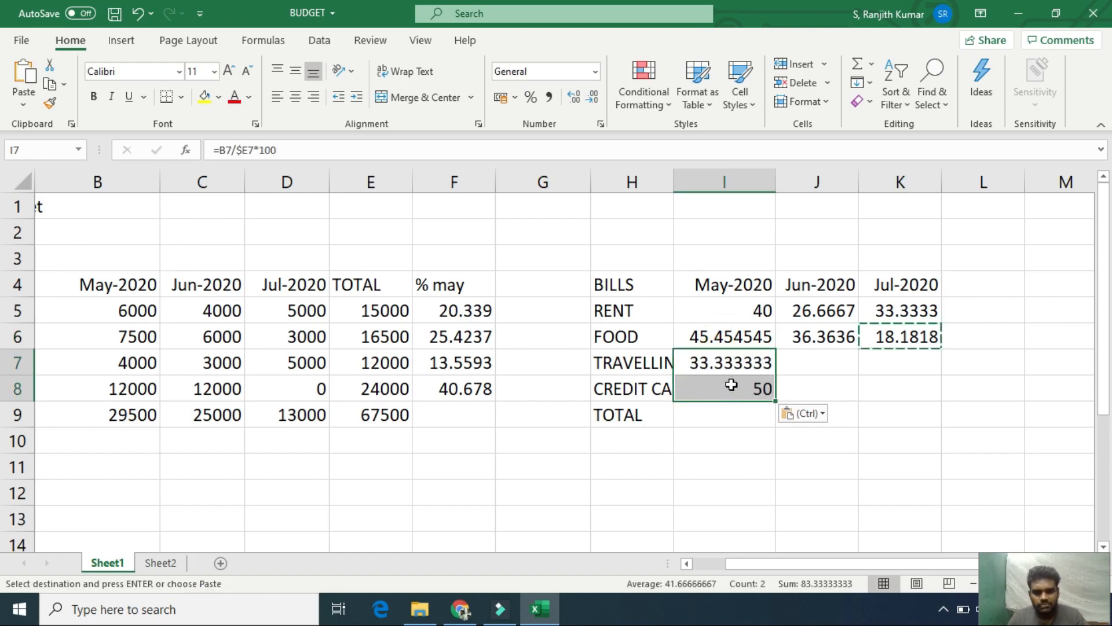
{"action": "left_click", "coordinate": [725, 366]}
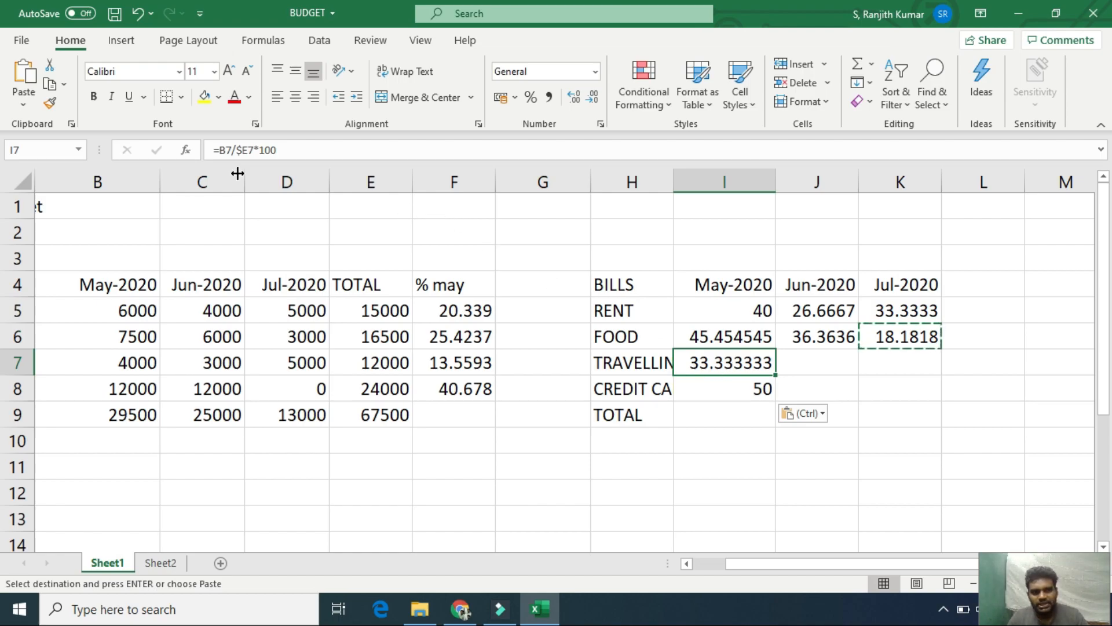
{"action": "left_click", "coordinate": [705, 389]}
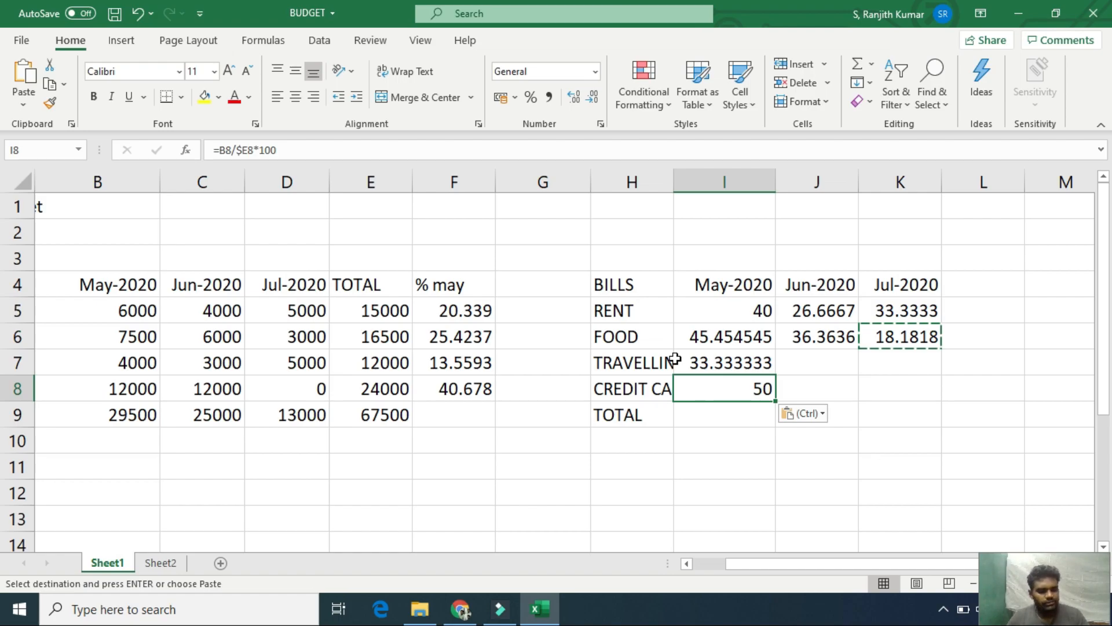
Copy the TRAVELLING May percentage formula from I7 into J7:K7 for June and July
{"action": "left_click_drag", "start_coordinate": [725, 372], "coordinate": [729, 385]}
{"action": "left_click", "coordinate": [739, 364]}
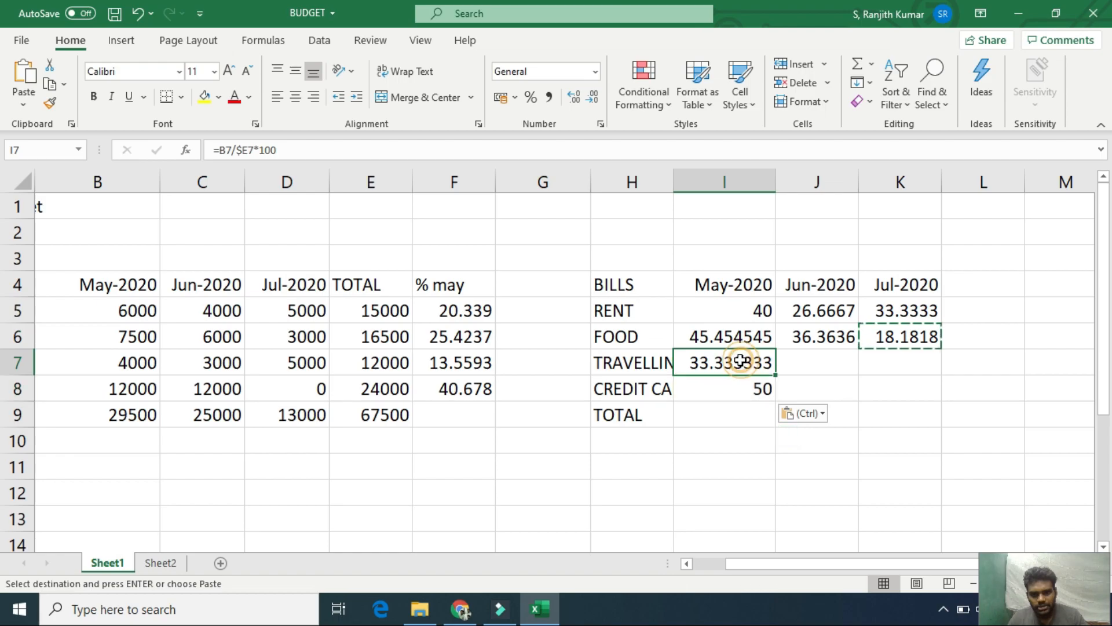
{"action": "key", "text": "ctrl+c"}
{"action": "left_click_drag", "start_coordinate": [797, 364], "coordinate": [874, 357]}
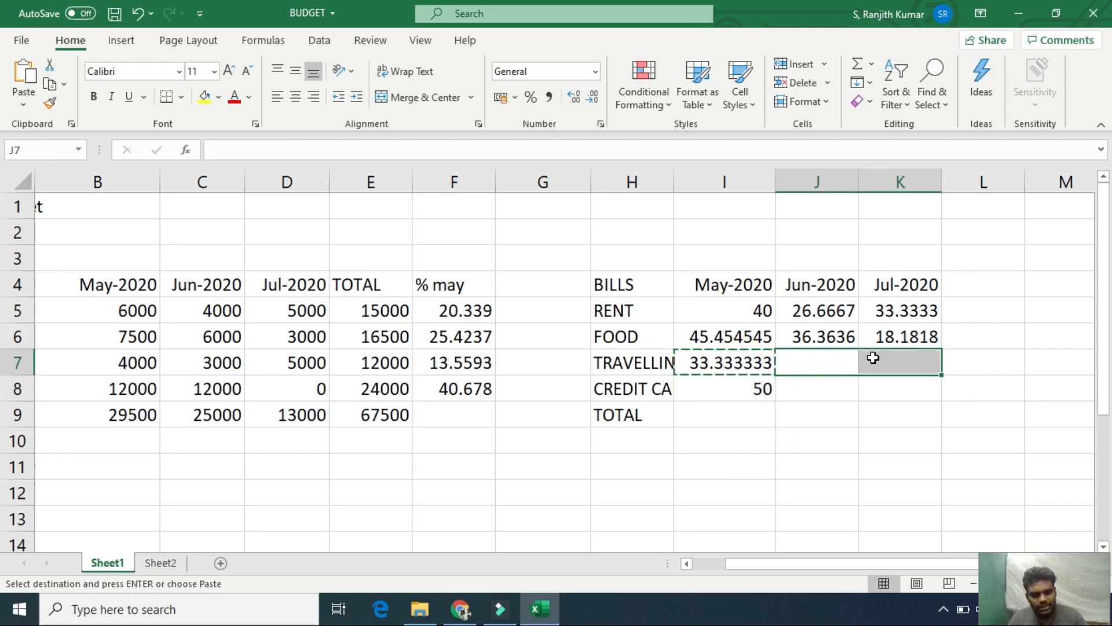
{"action": "key", "text": "ctrl+v"}
Copy the CREDIT CARDS May percentage formula from I8 into J8:K8 for June and July
{"action": "left_click", "coordinate": [725, 390]}
{"action": "key", "text": "ctrl+c"}
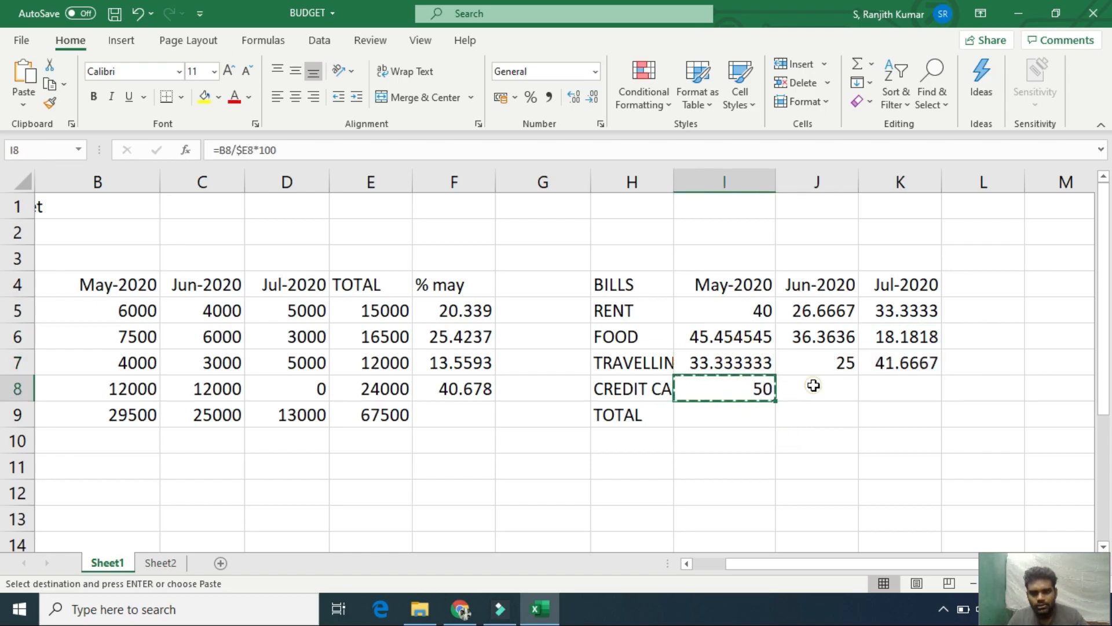
{"action": "left_click_drag", "start_coordinate": [811, 385], "coordinate": [881, 385]}
{"action": "key", "text": "ctrl+v"}
{"action": "left_click", "coordinate": [791, 446]}
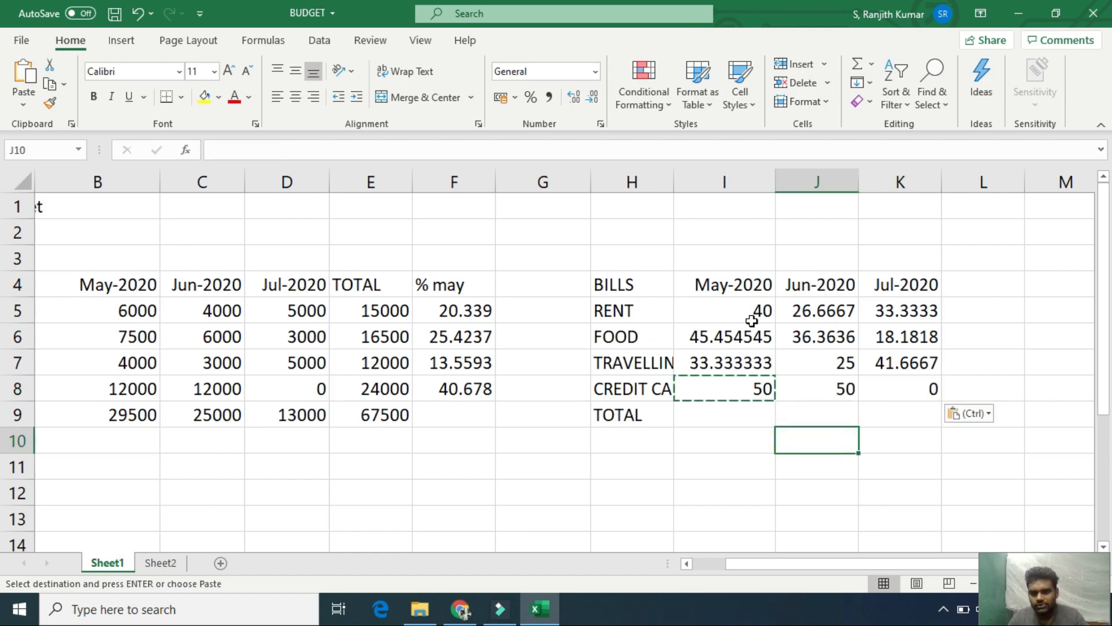
Check the sum of the monthly percentages for each bill, row by row from RENT to CREDIT CARDS
{"action": "left_click_drag", "start_coordinate": [747, 313], "coordinate": [886, 313]}
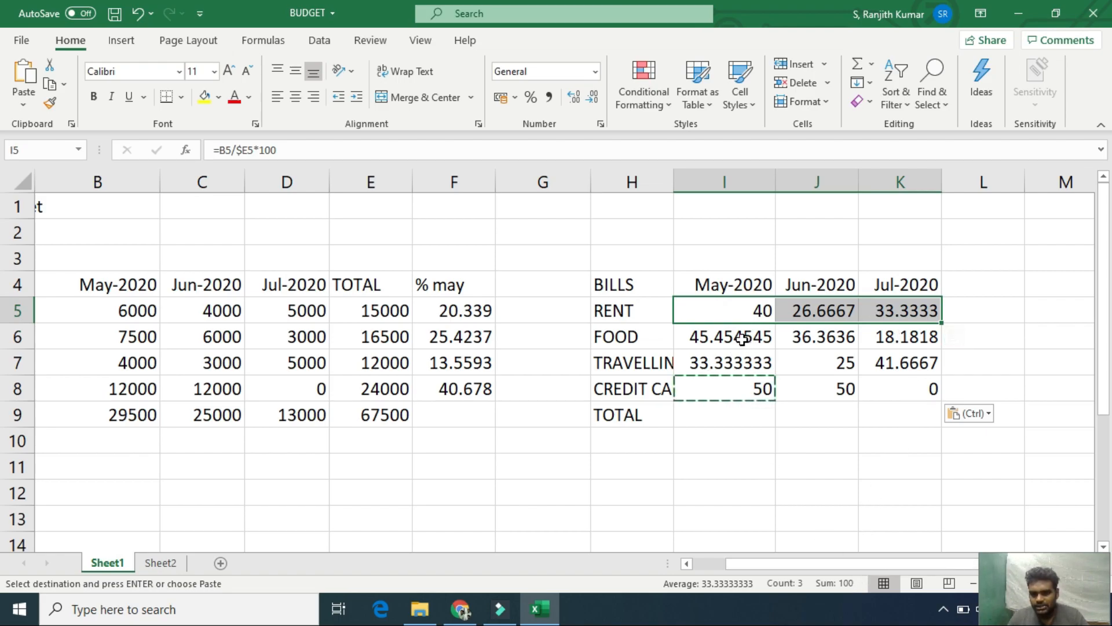
{"action": "left_click_drag", "start_coordinate": [712, 336], "coordinate": [898, 337]}
{"action": "left_click_drag", "start_coordinate": [724, 362], "coordinate": [874, 372]}
{"action": "left_click_drag", "start_coordinate": [735, 389], "coordinate": [776, 402]}
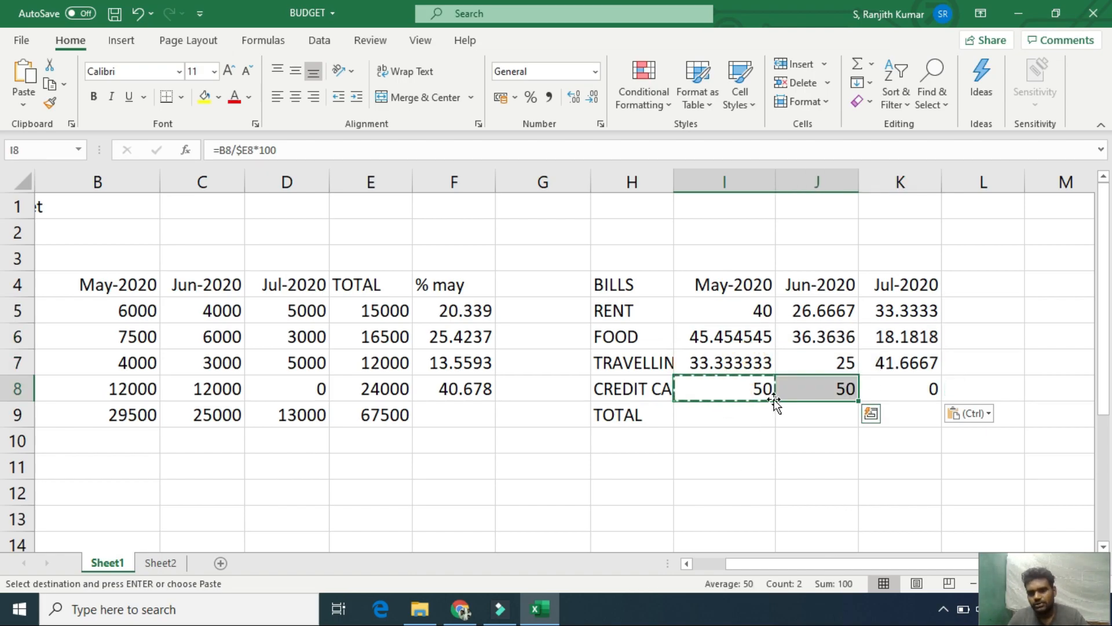